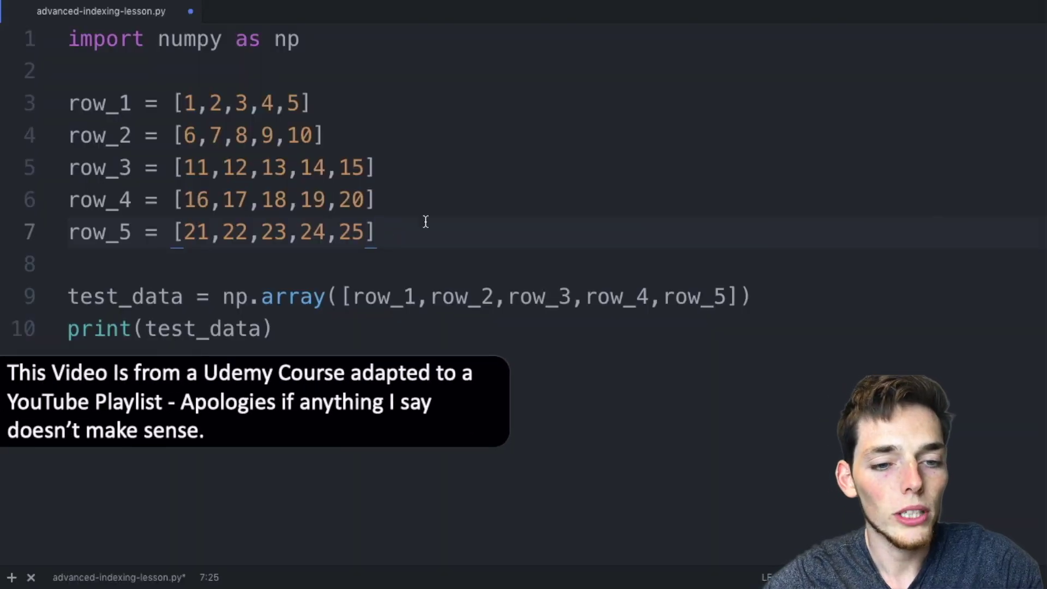
# Step: Review the five row lists building test_data, then bring up a terminal panel from the status bar
pyautogui.moveTo(364, 232); pyautogui.dragTo(71, 96)
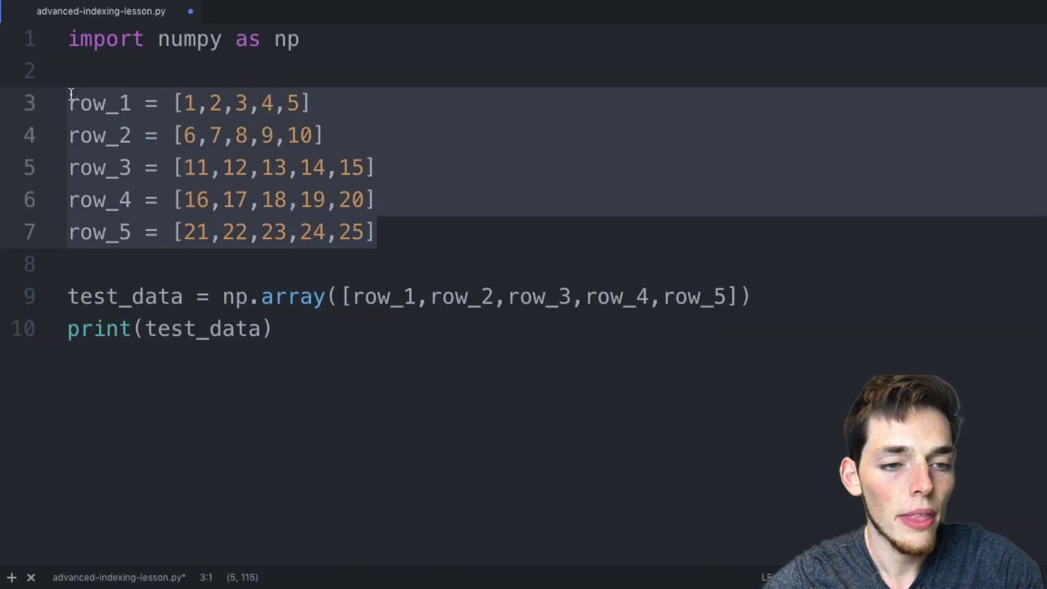
pyautogui.click(196, 103)
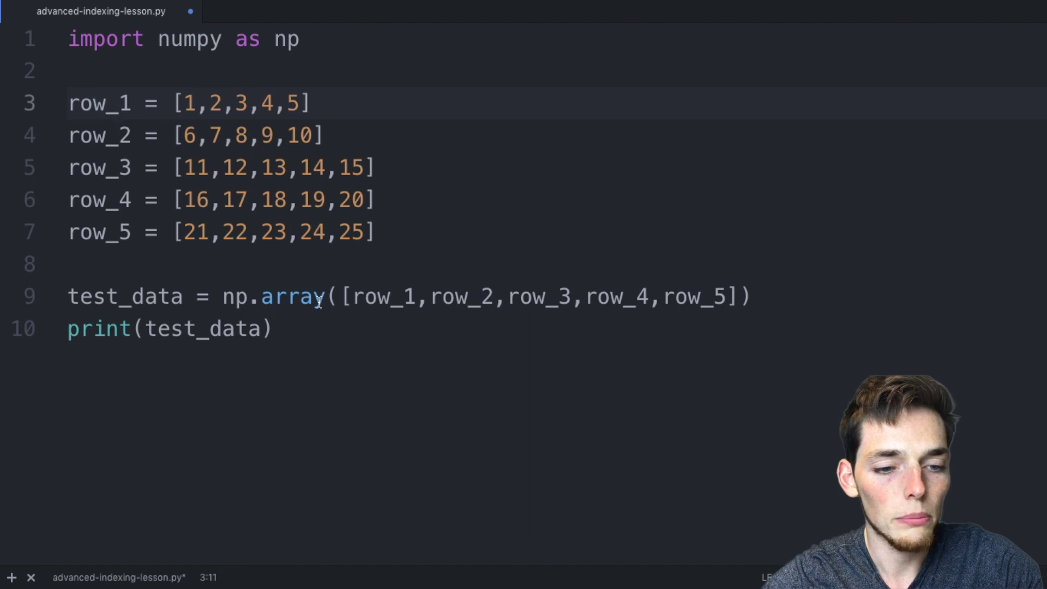
pyautogui.click(12, 577)
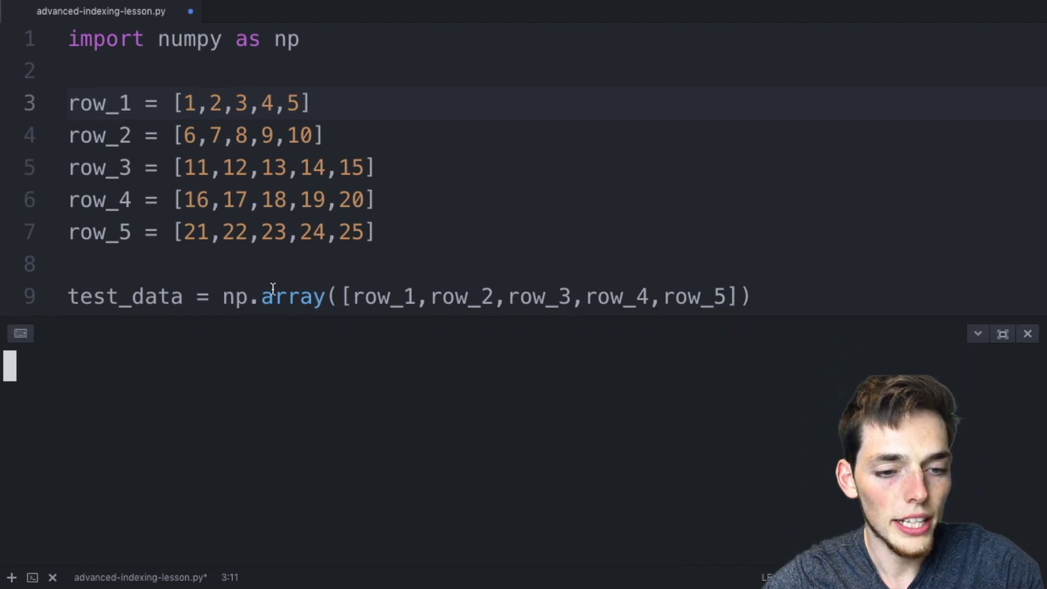
pyautogui.scroll(-1, 272, 289)
pyautogui.write('python')
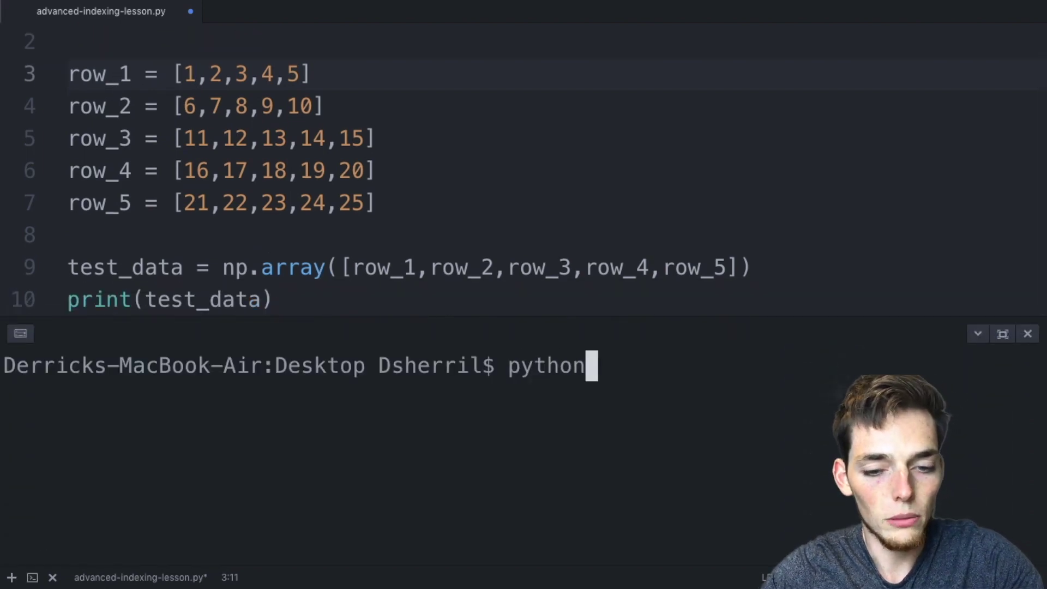
pyautogui.write('3 advanc')
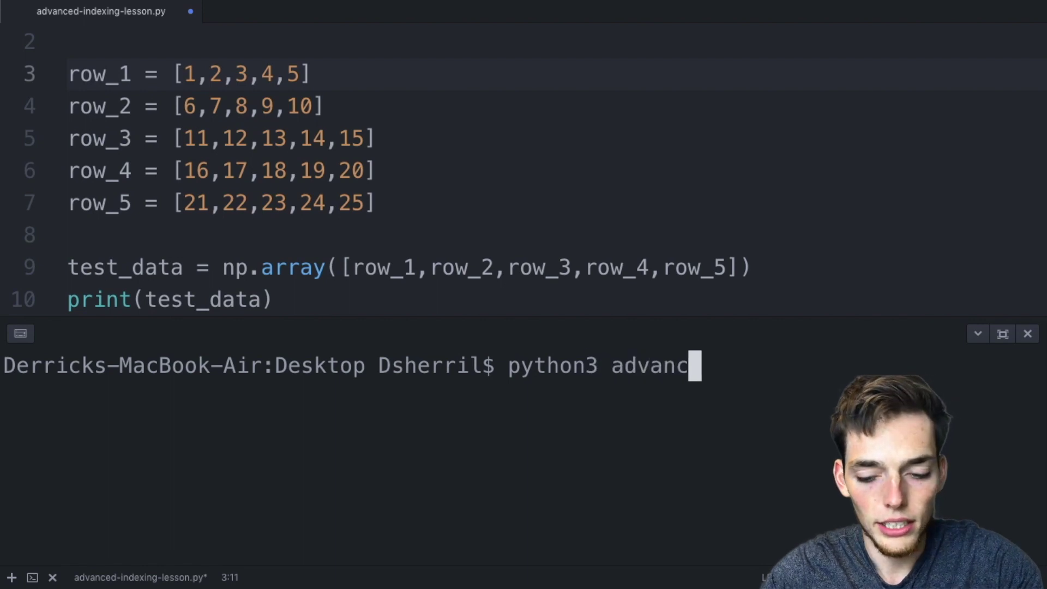
pyautogui.write('ed-indexing-les')
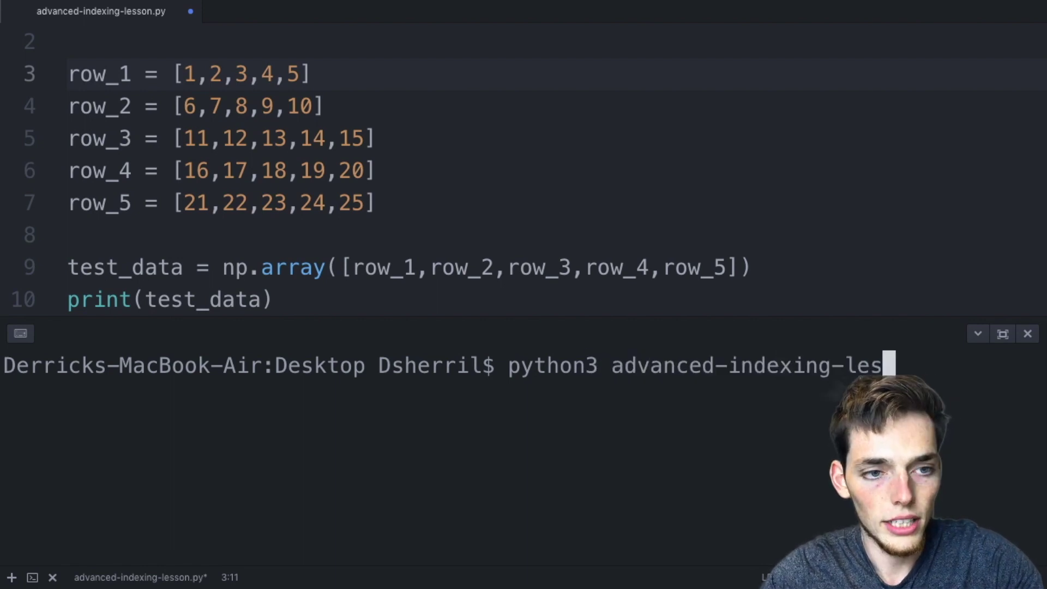
pyautogui.write('son.py')
# Step: Run python3 advanced-indexing-lesson.py to print the 5x5 test_data array of 1 to 25
pyautogui.press('Return')
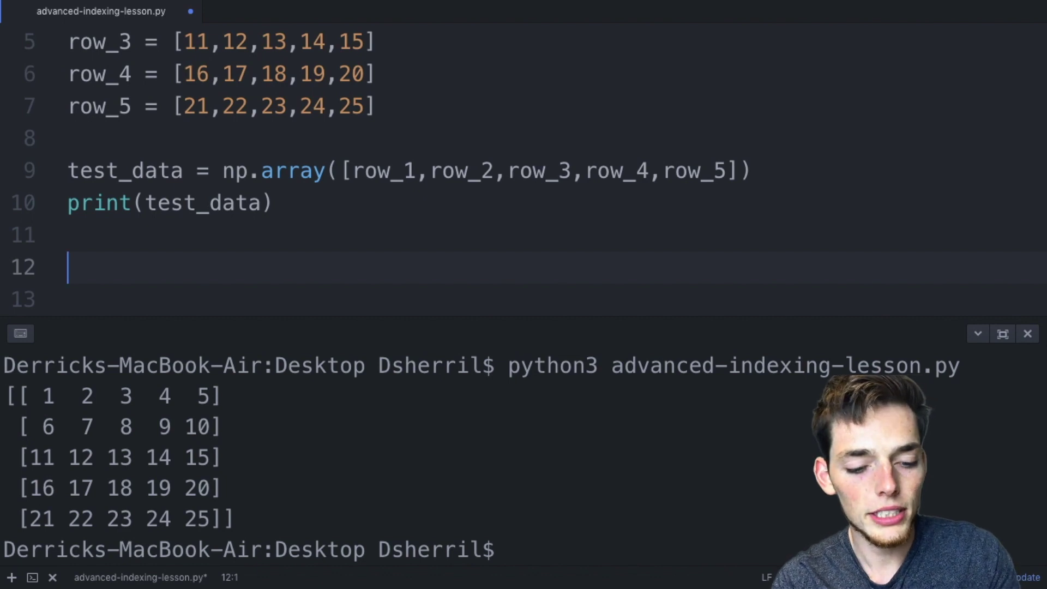
pyautogui.write('# slice')
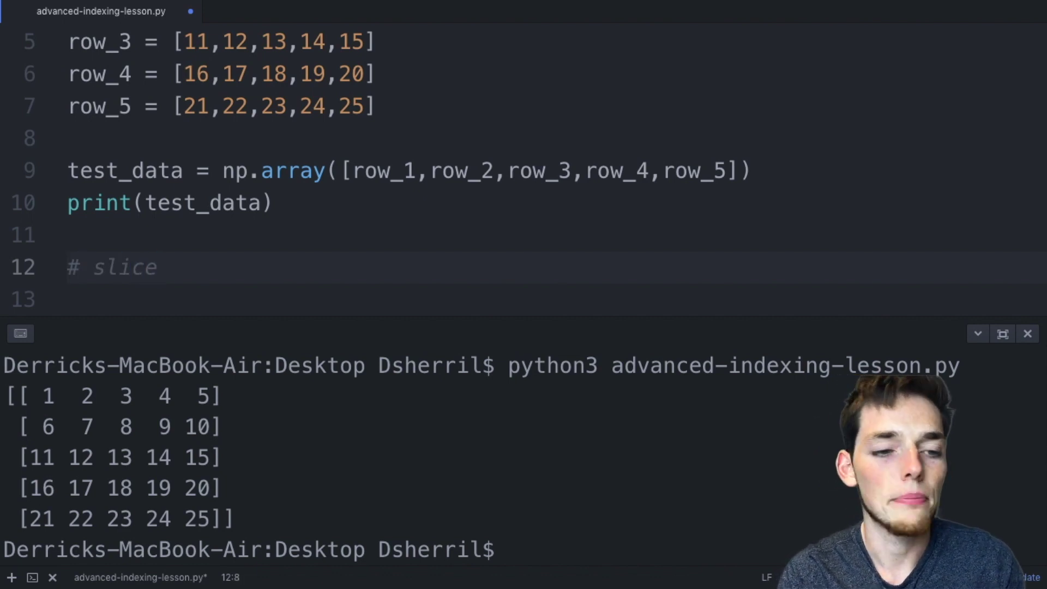
# Step: Write print(test_data[:,2:4:1]) with a '# start:ending value :step size' comment and save
pyautogui.press('Return')
pyautogui.write('print(')
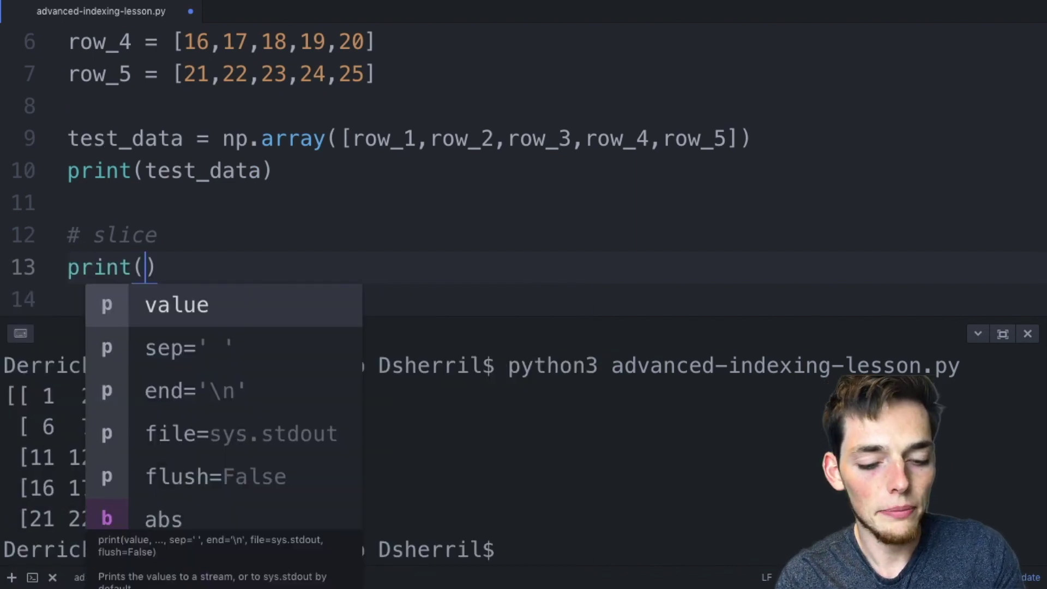
pyautogui.write('test_data')
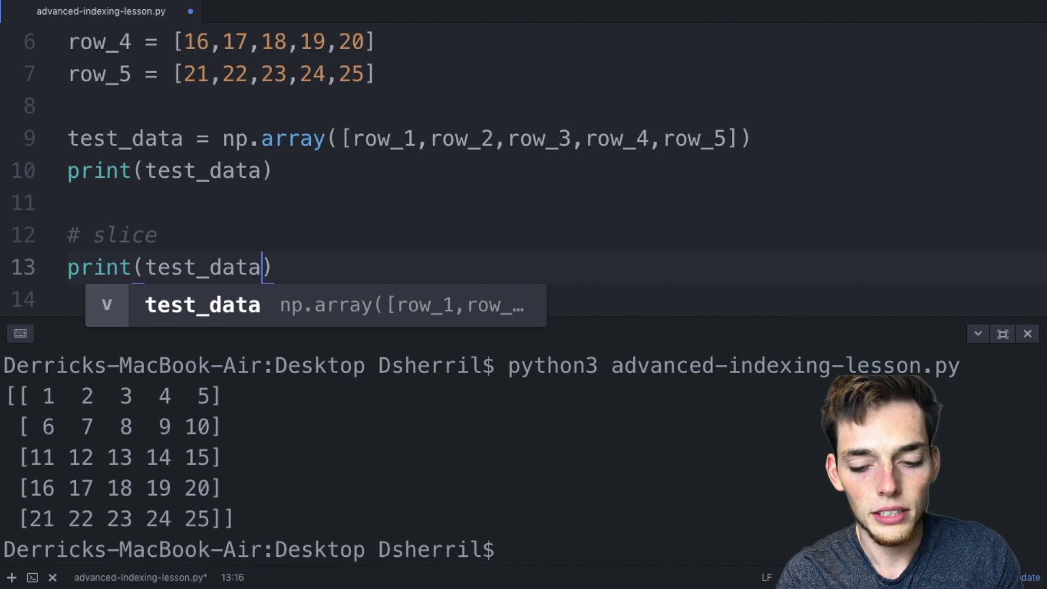
pyautogui.write('[]')
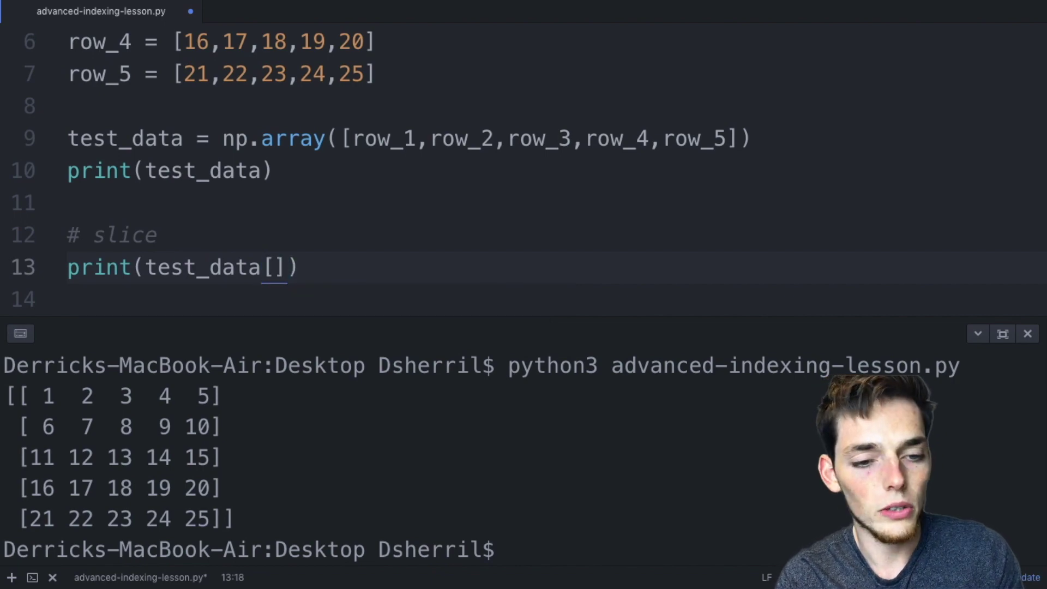
pyautogui.press('Left')
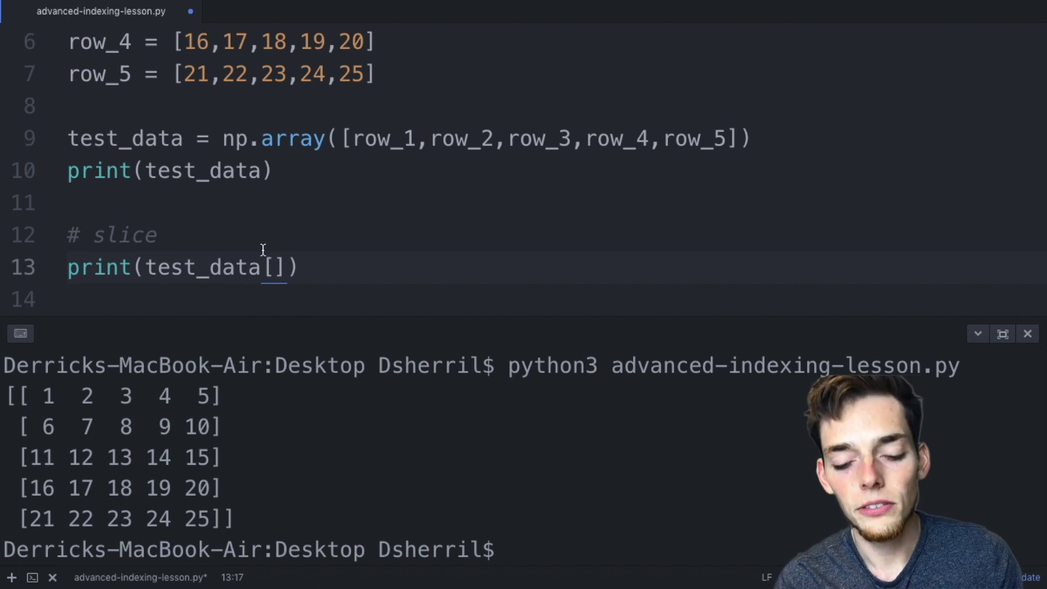
pyautogui.write(':,')
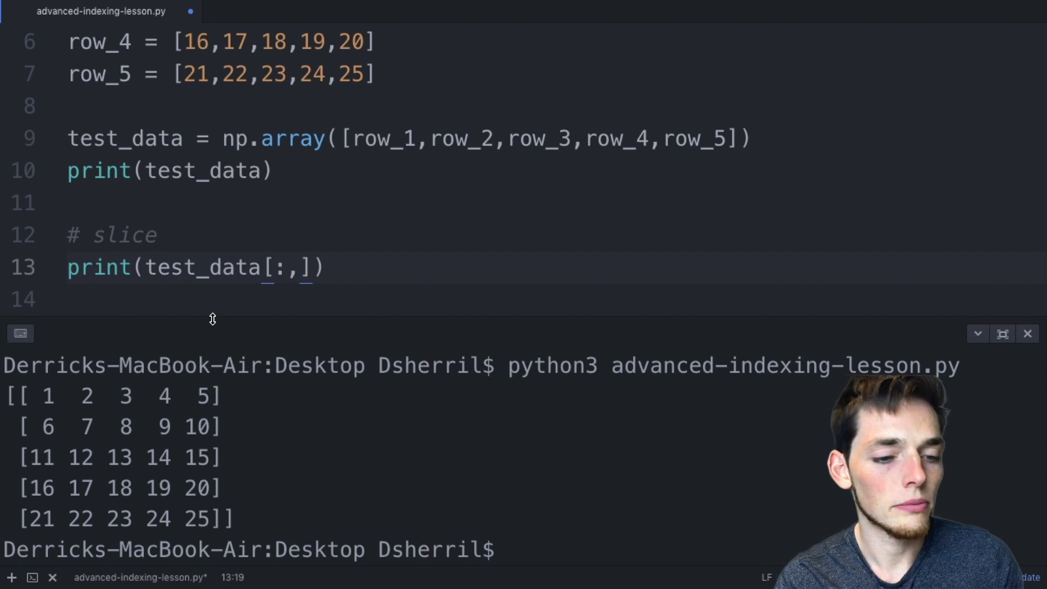
pyautogui.press('End')
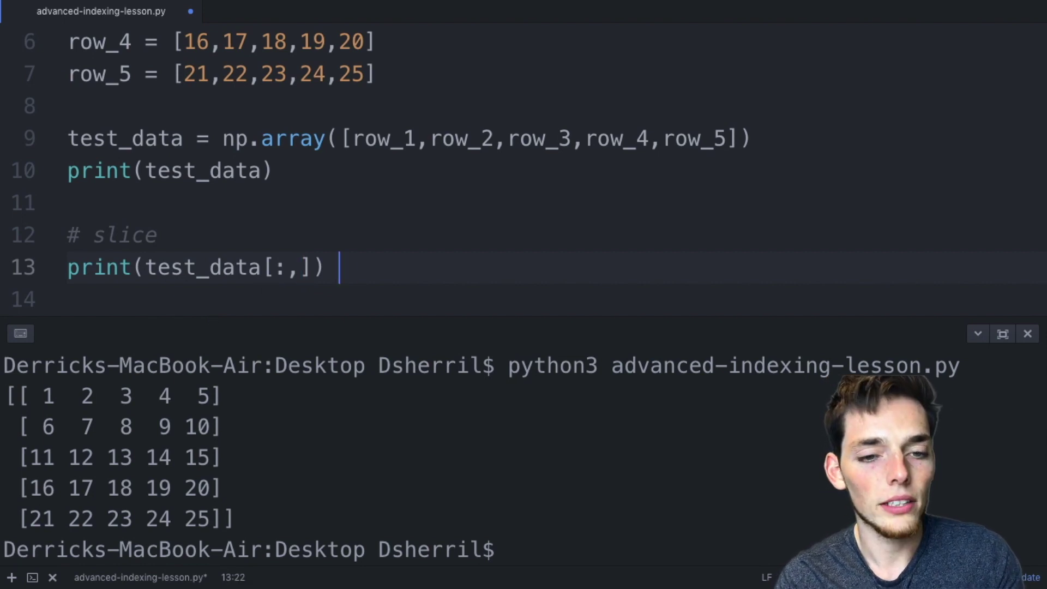
pyautogui.write('# start:')
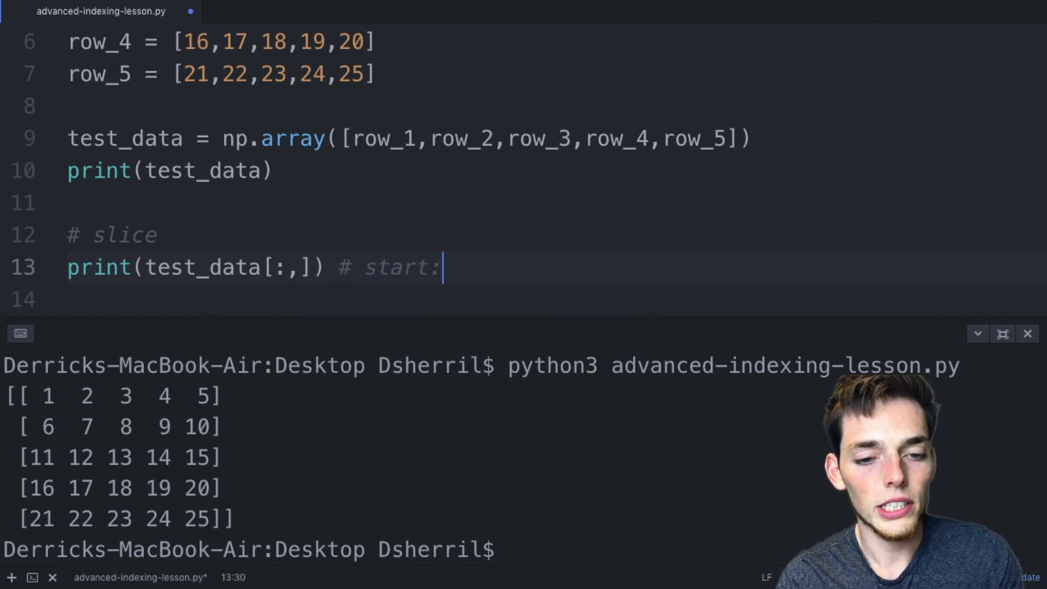
pyautogui.write('end')
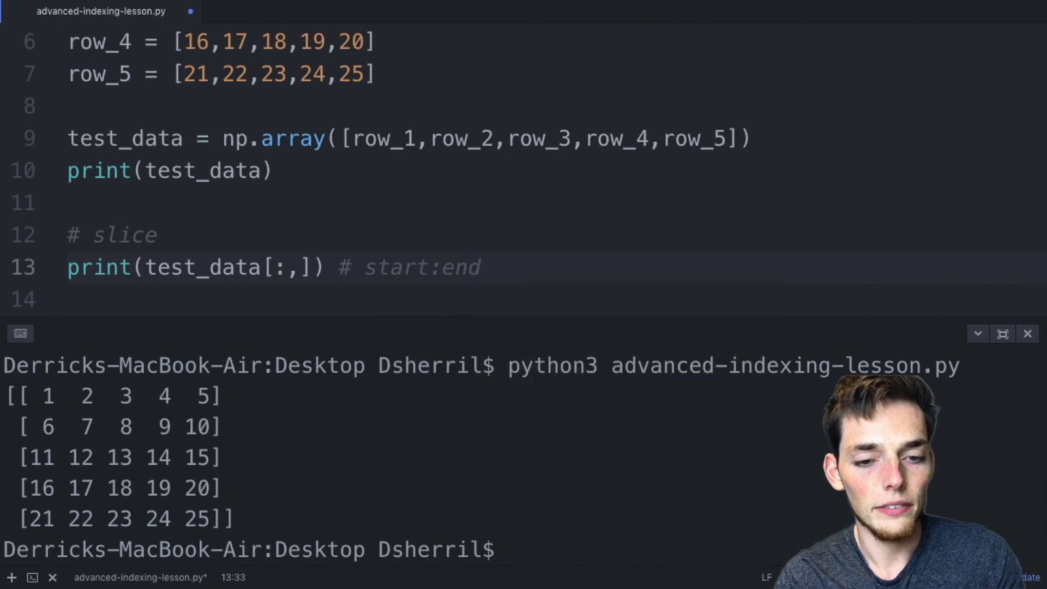
pyautogui.write('ing value :')
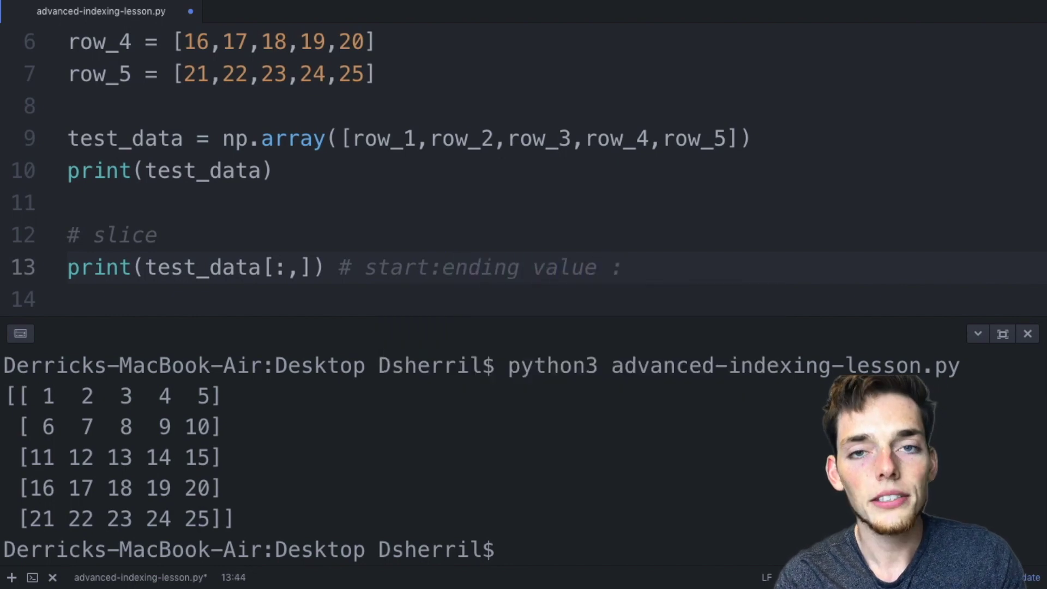
pyautogui.write('step')
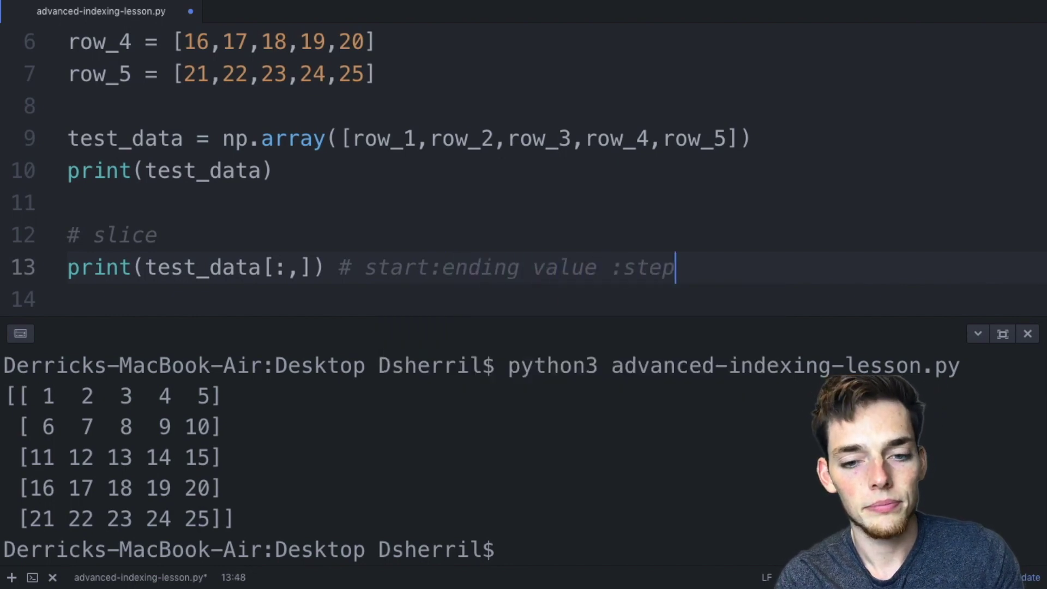
pyautogui.write(' size')
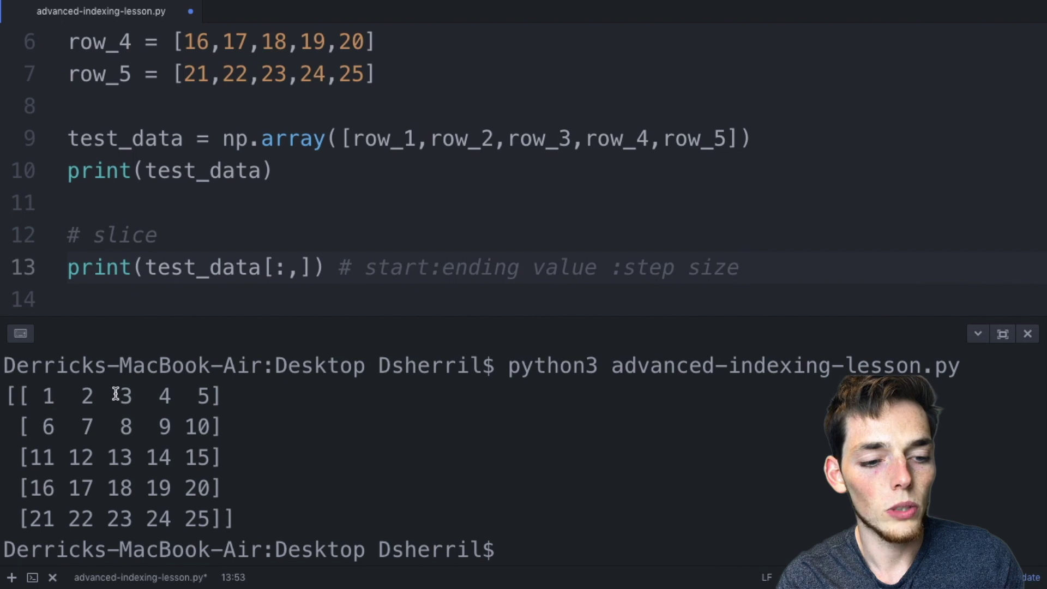
pyautogui.click(300, 267)
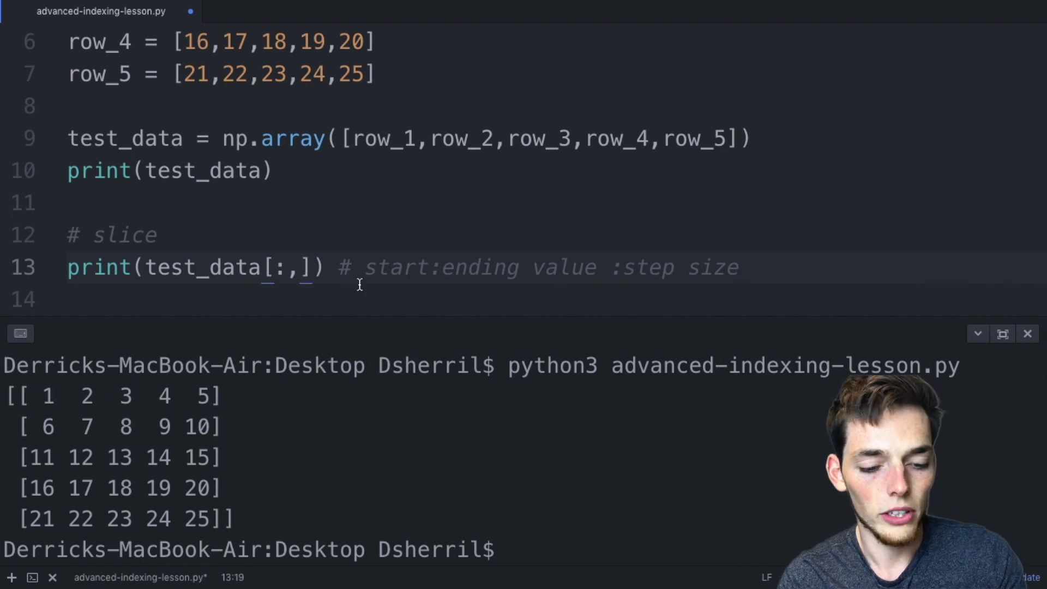
pyautogui.write('2:')
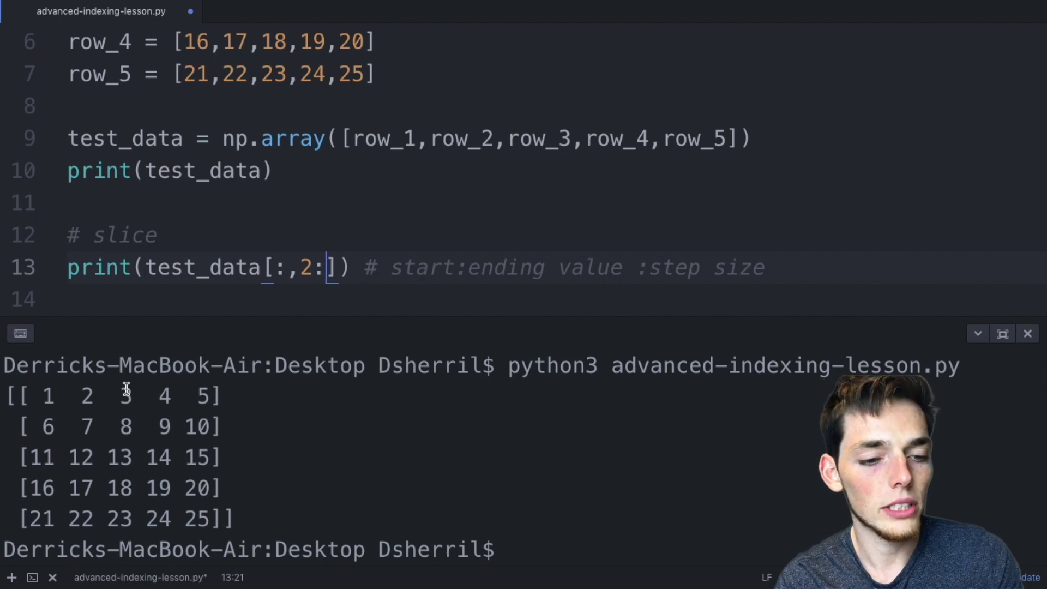
pyautogui.write('4')
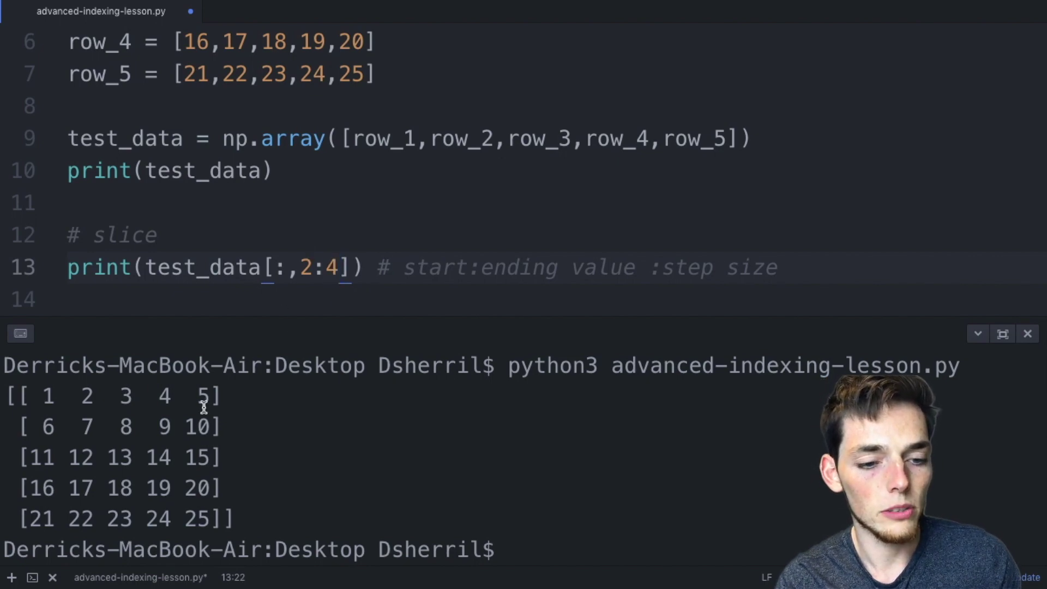
pyautogui.write(':')
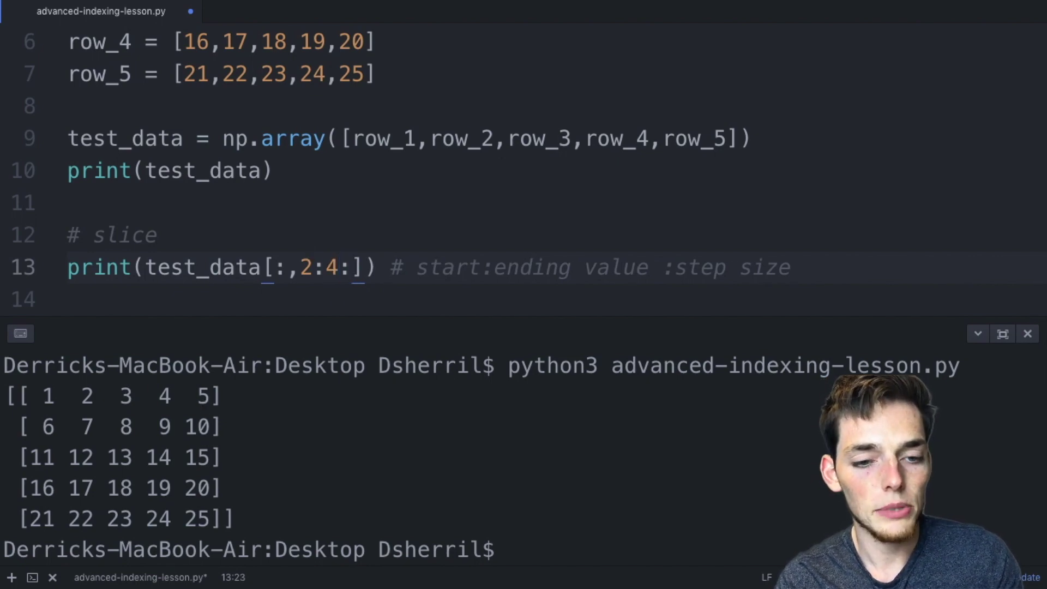
pyautogui.write('1')
pyautogui.press('Right')
pyautogui.press('super+s')
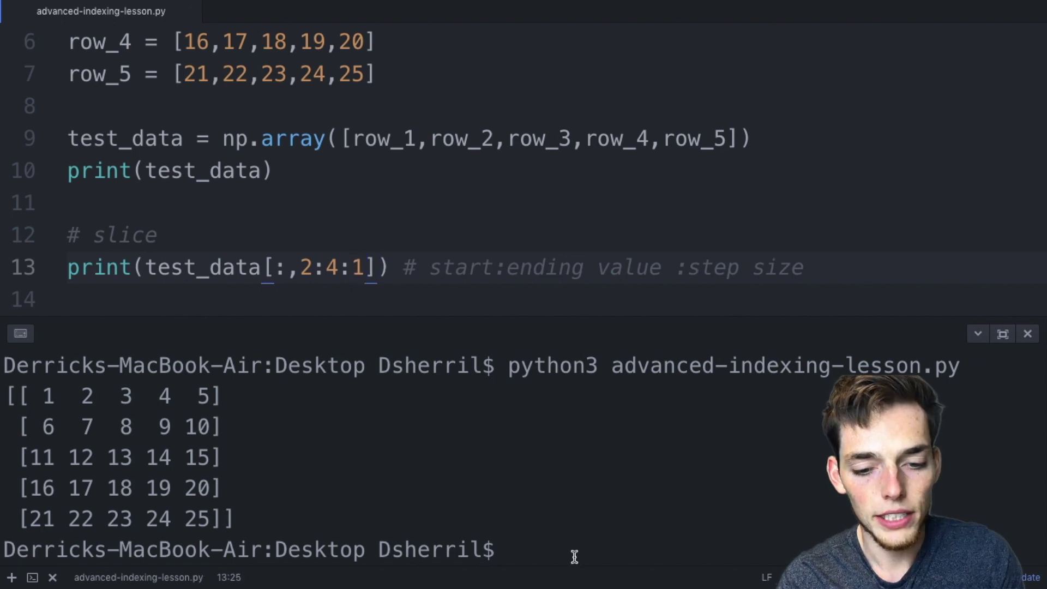
# Step: Rerun the script to print columns 3 4 through 23 24, then start a new line below line 13
pyautogui.click(575, 557)
pyautogui.press('Up')
pyautogui.press('Return')
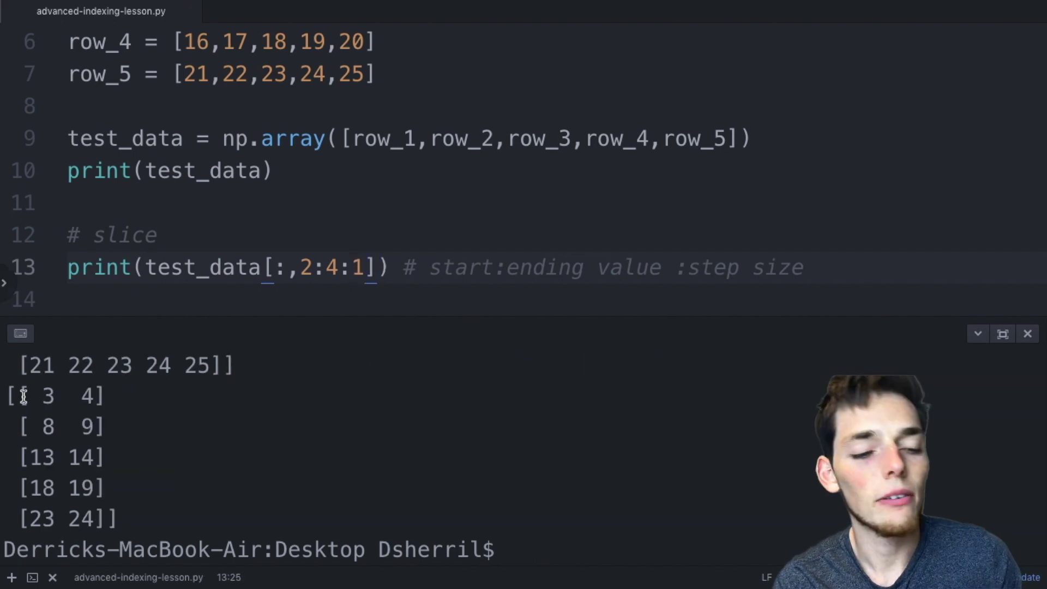
pyautogui.moveTo(18, 395); pyautogui.dragTo(107, 518)
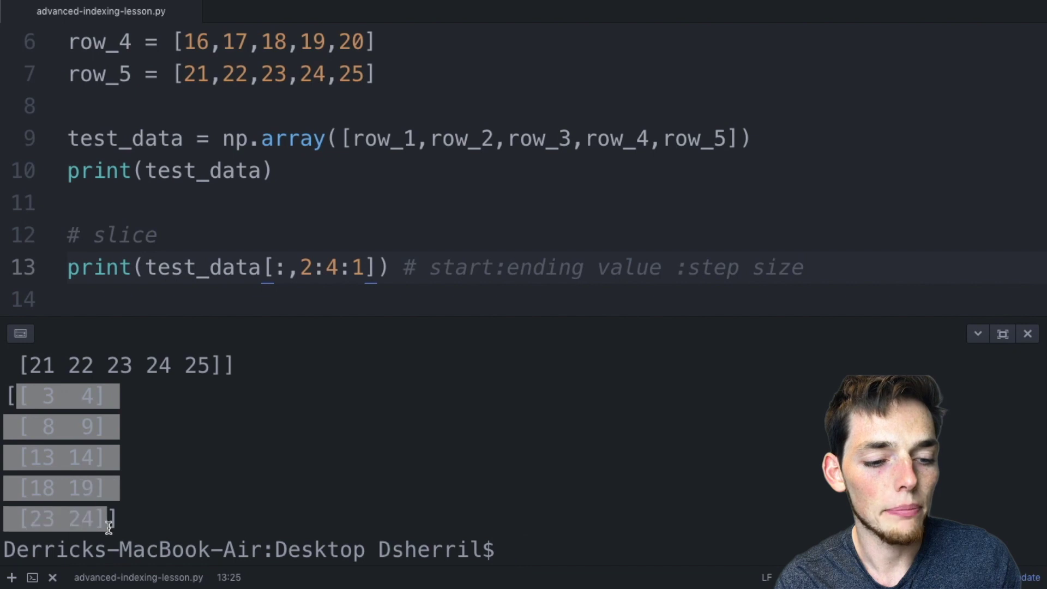
pyautogui.click(801, 268)
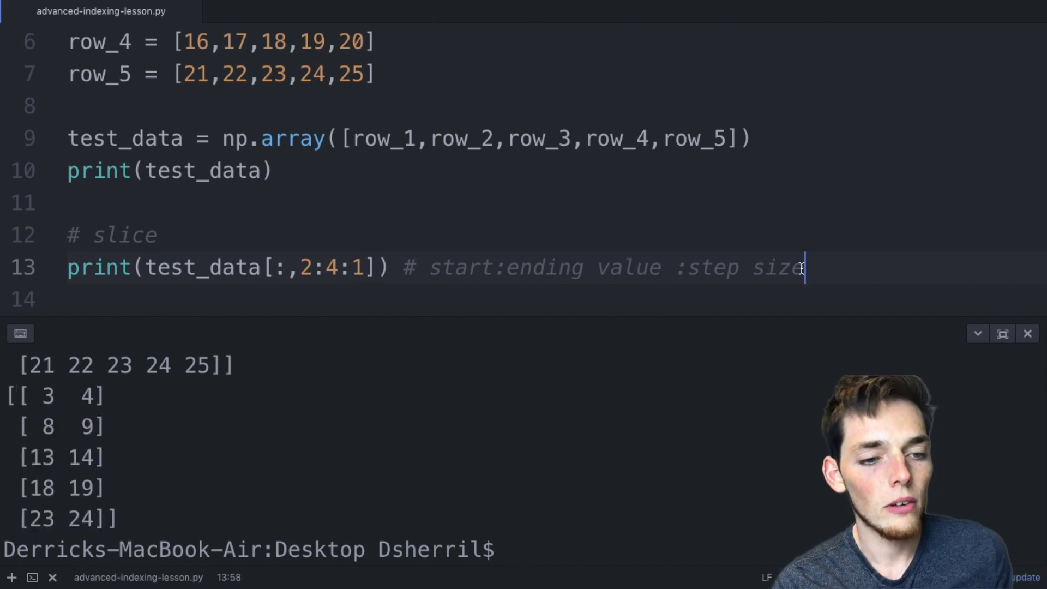
pyautogui.press('Return')
pyautogui.write('# ')
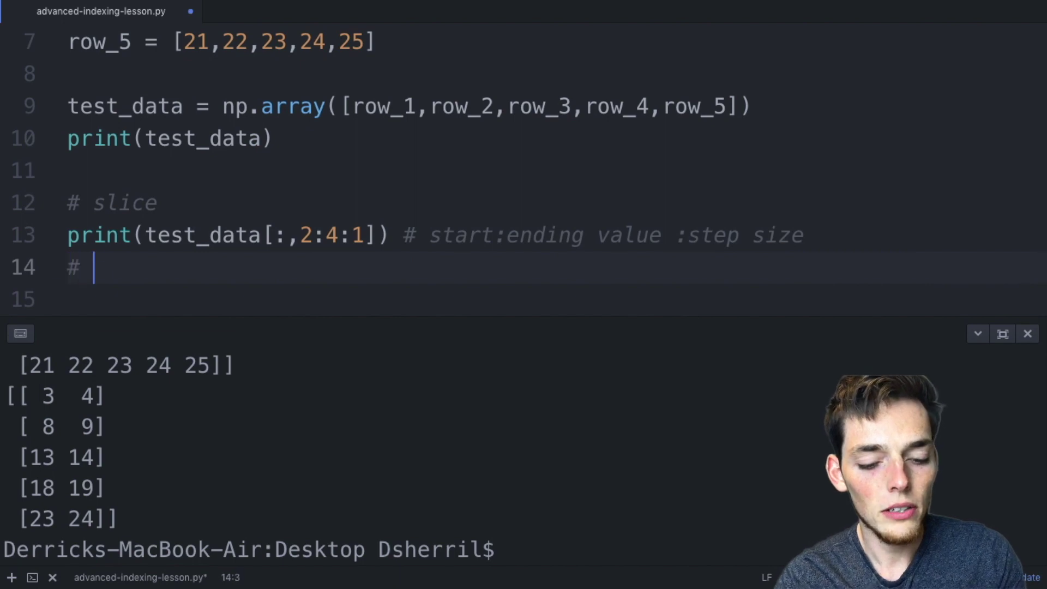
pyautogui.write('negative ')
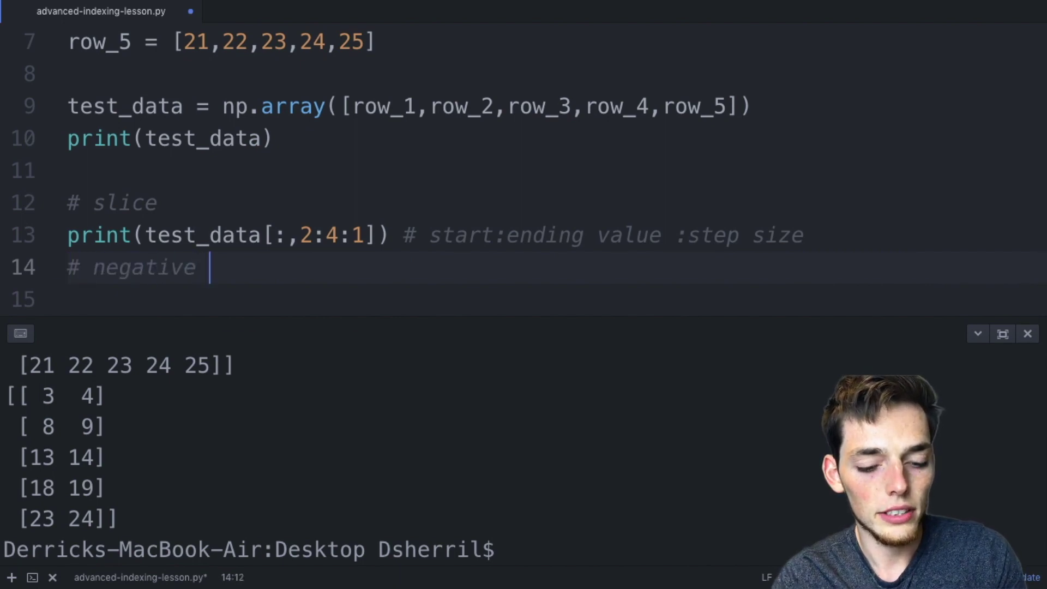
pyautogui.write('index')
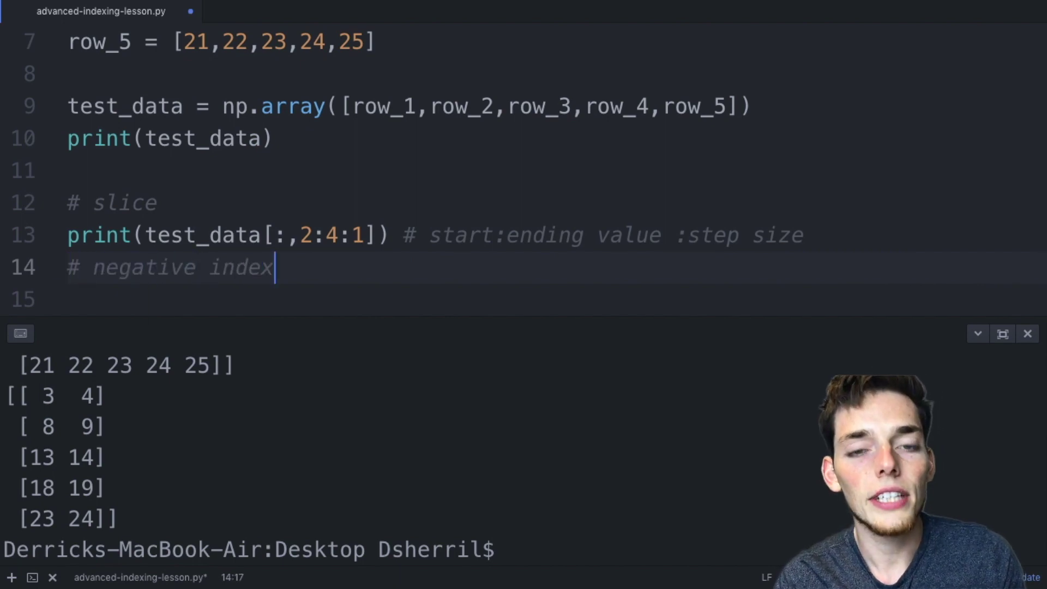
# Step: Write print(test_data[:,-2:-4:-1]) on line 15 beneath the '# negative index' comment
pyautogui.press('Return')
pyautogui.write('print(')
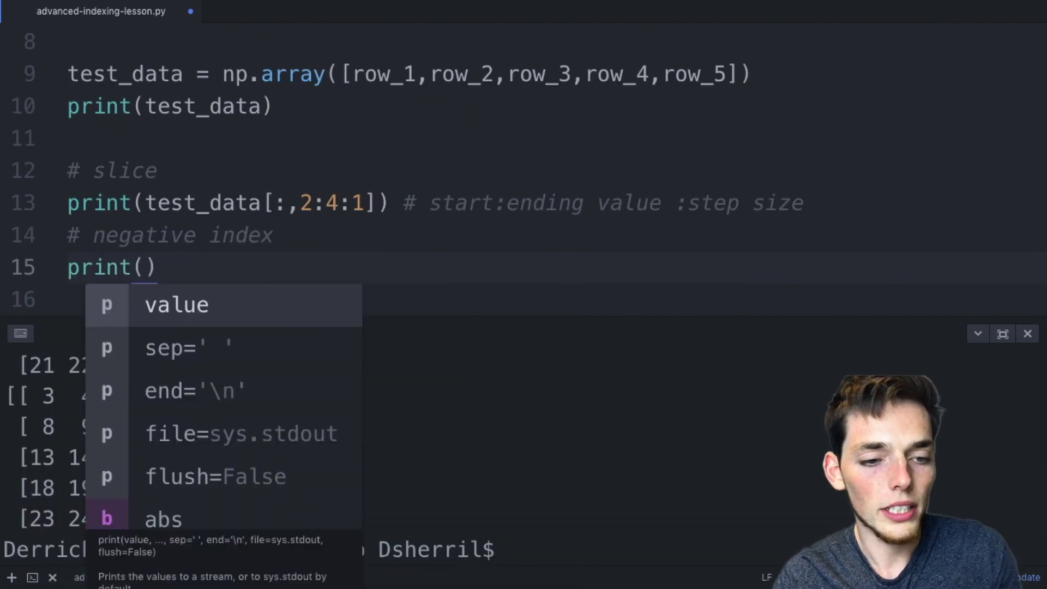
pyautogui.click(353, 236)
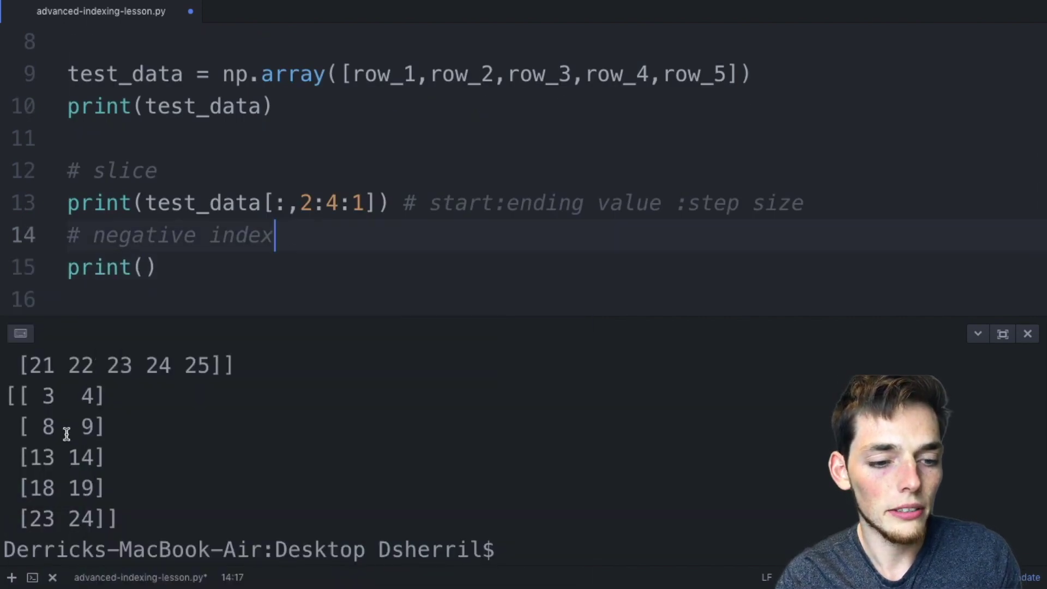
pyautogui.click(144, 274)
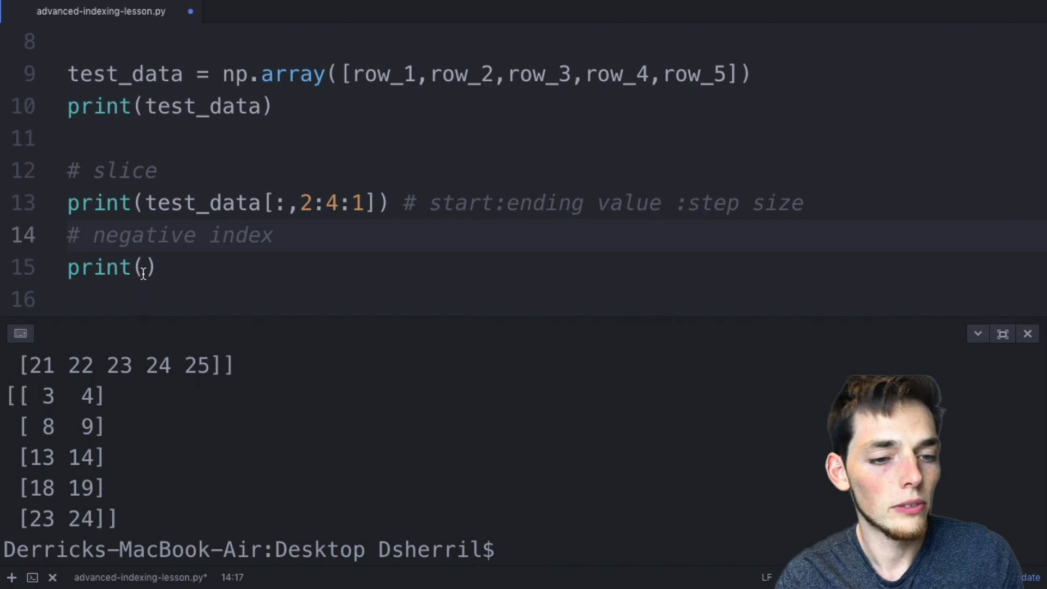
pyautogui.write('test')
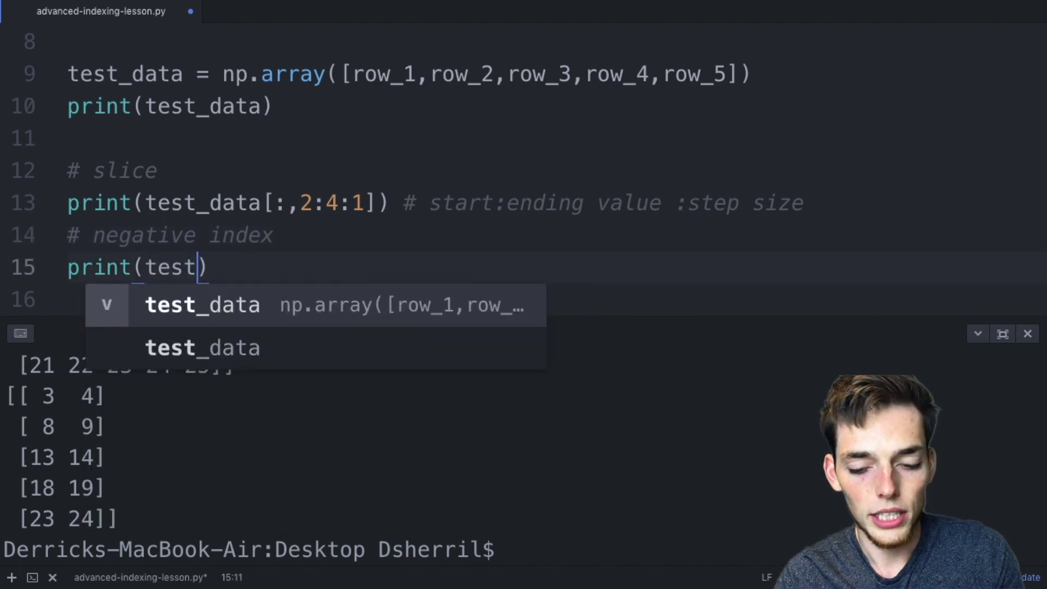
pyautogui.write('_data')
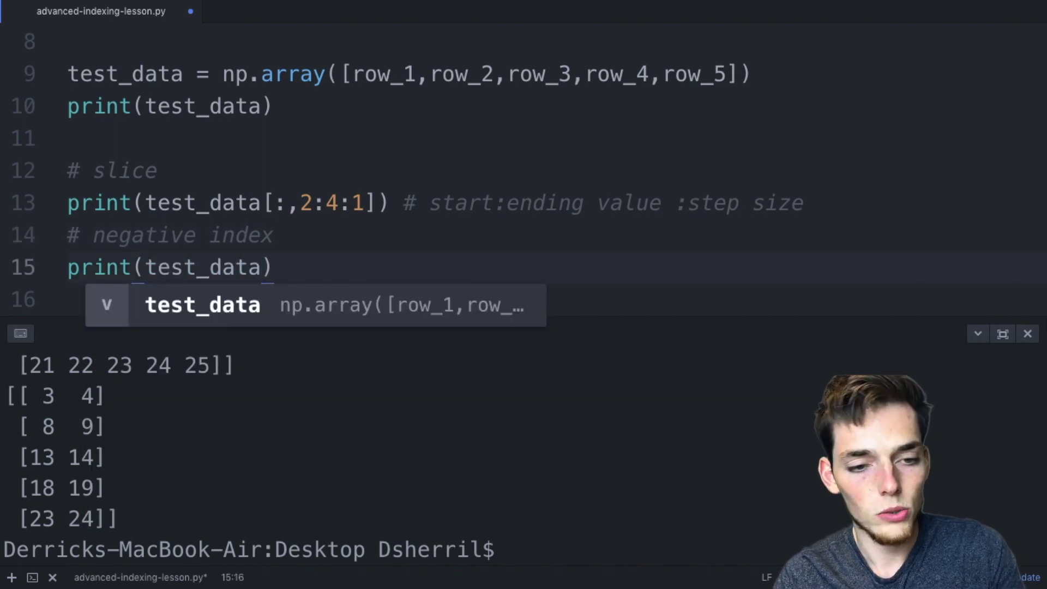
pyautogui.write('[')
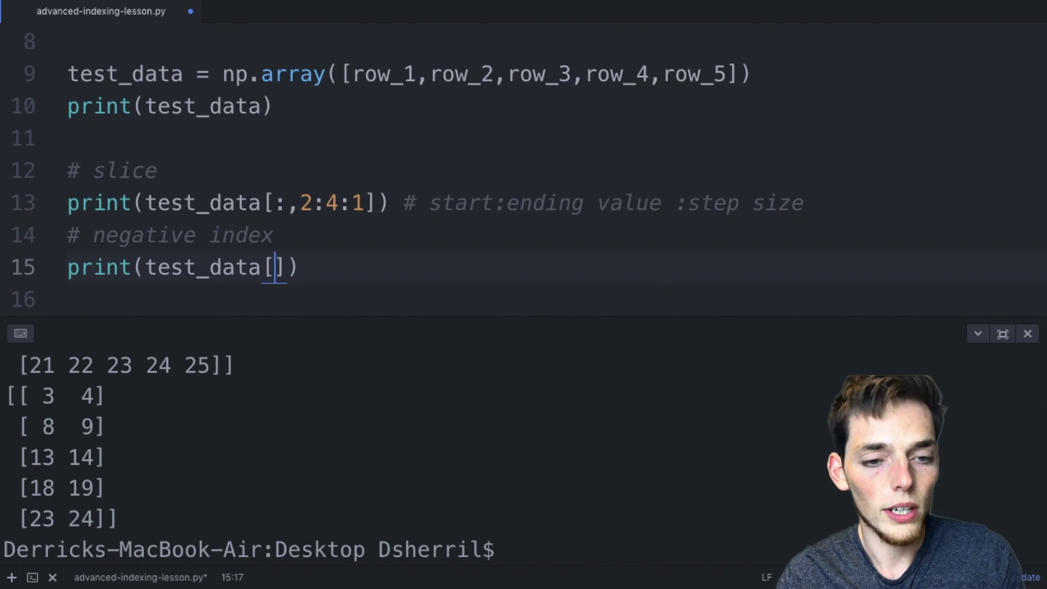
pyautogui.write(':,')
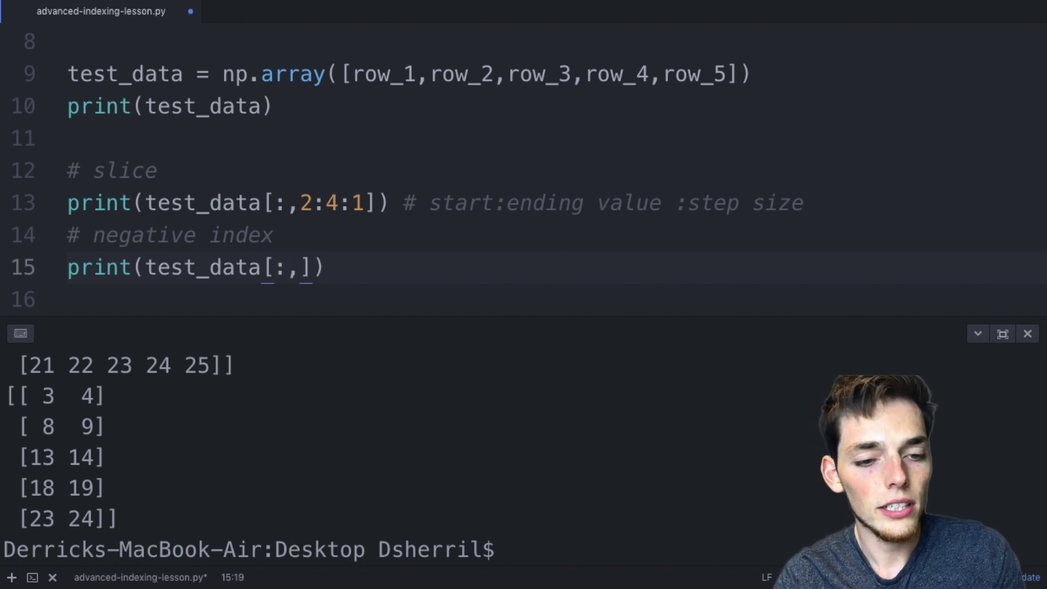
pyautogui.write('-2')
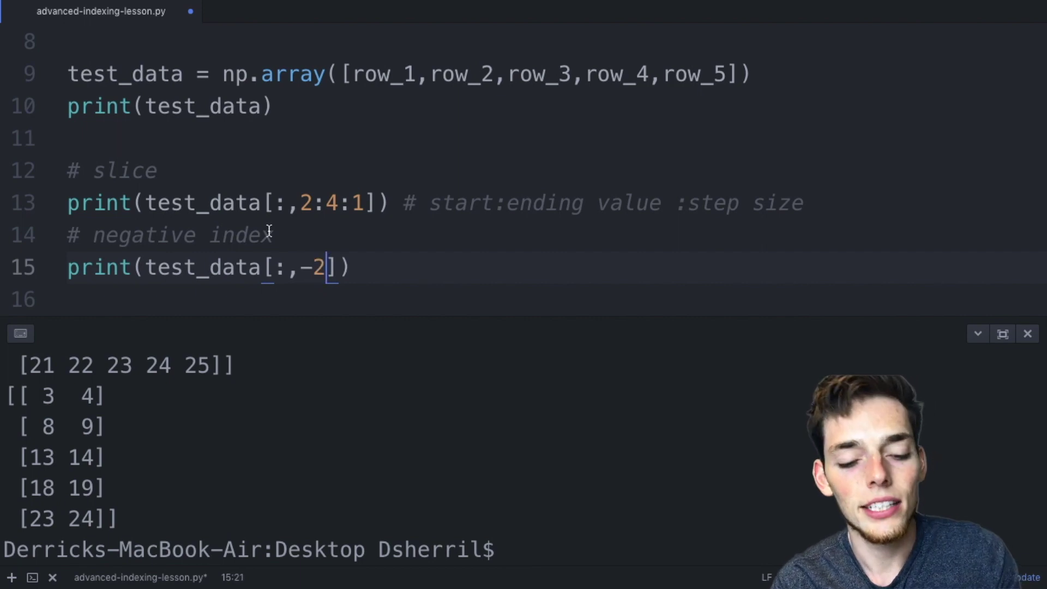
pyautogui.write(':-4')
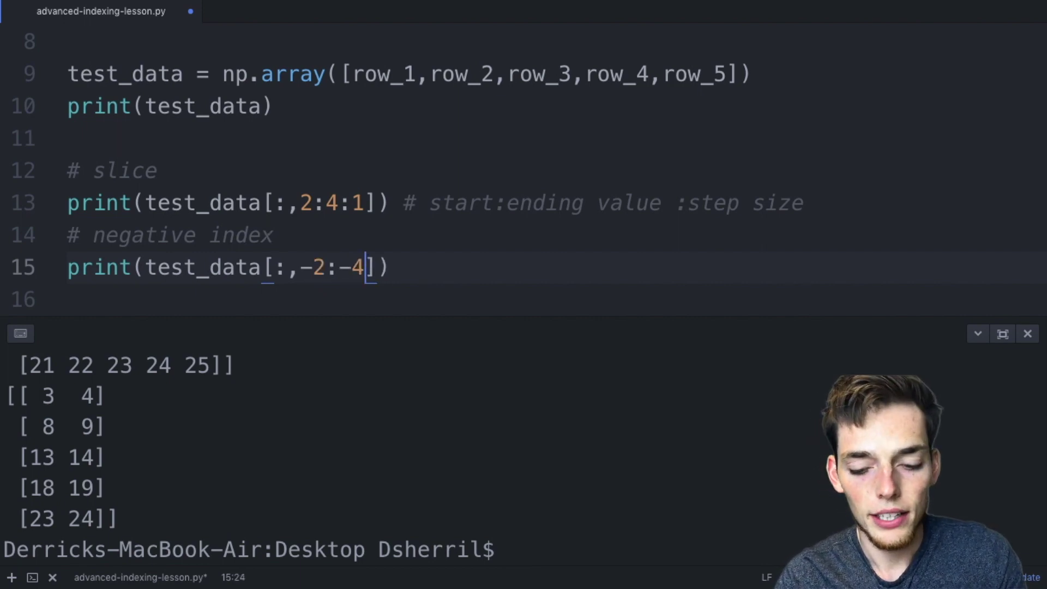
pyautogui.write(':-1')
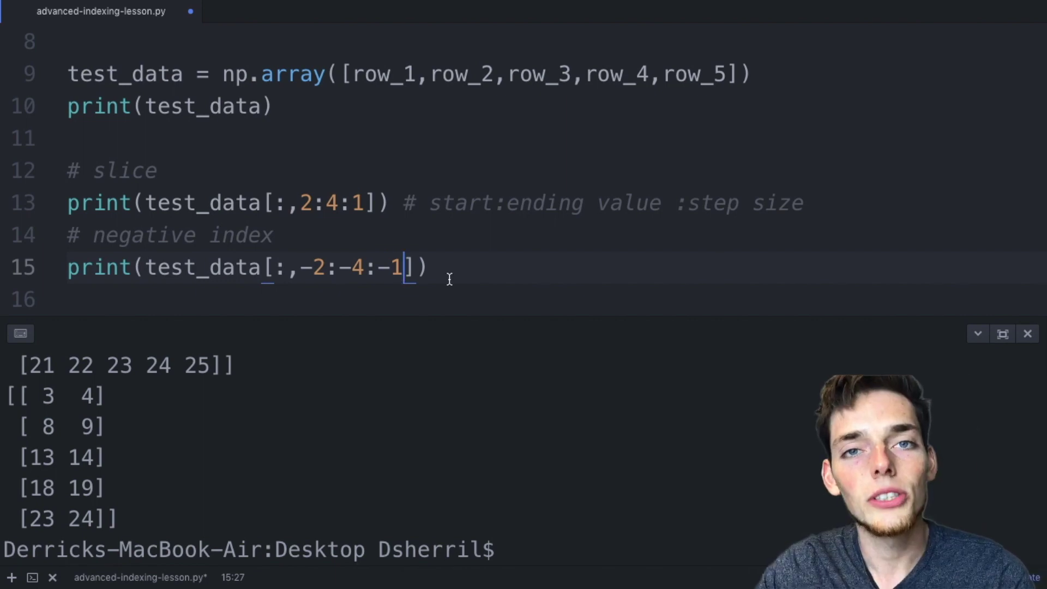
pyautogui.scroll(2, 343, 384)
pyautogui.scroll(2, 342, 384)
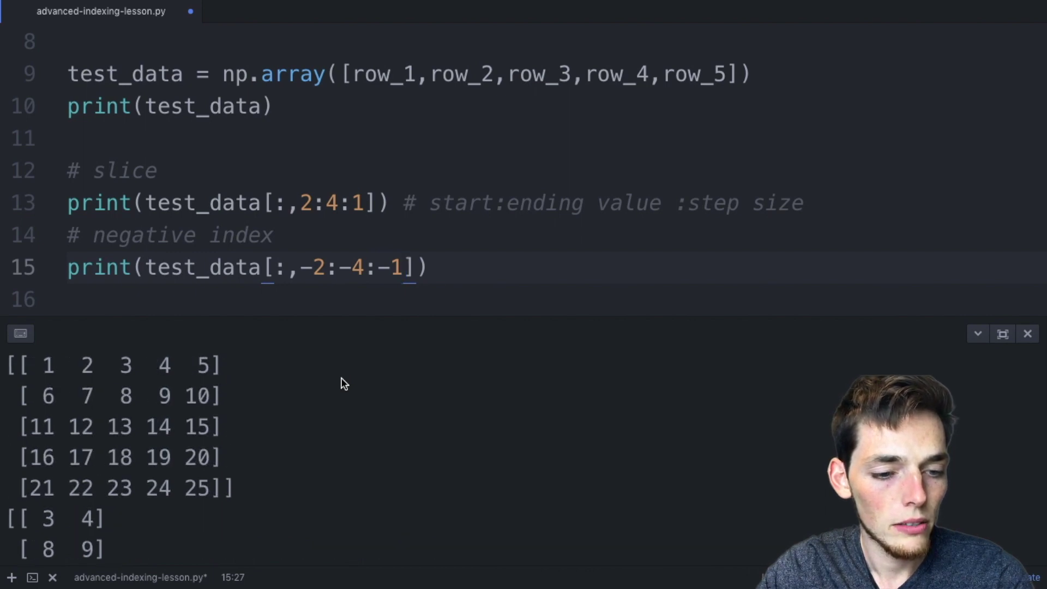
pyautogui.scroll(1, 342, 384)
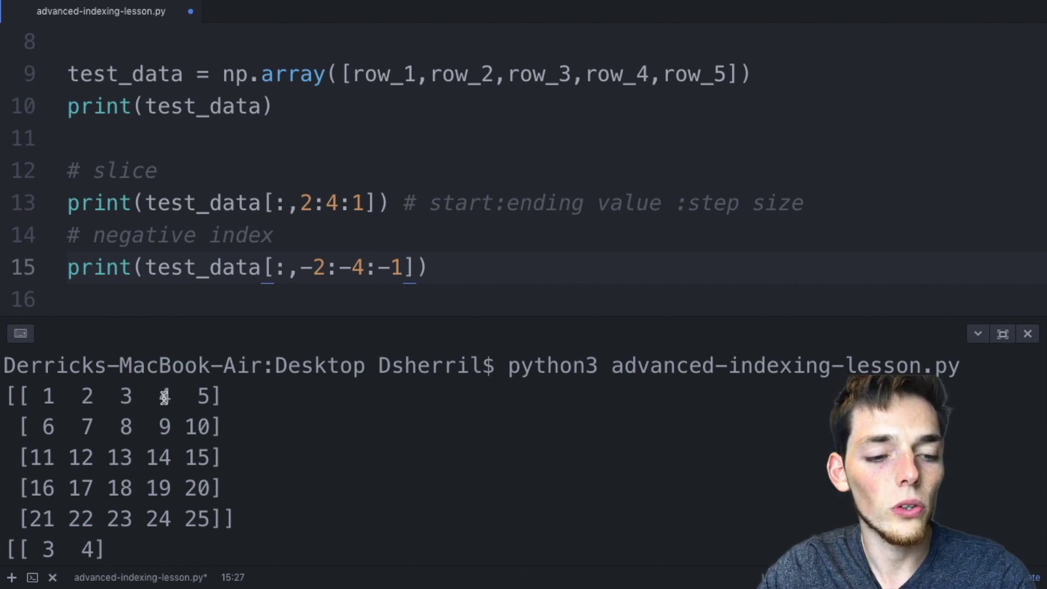
# Step: After reviewing the earlier 5x5 array output, return the caret to the end of line 15
pyautogui.click(422, 267)
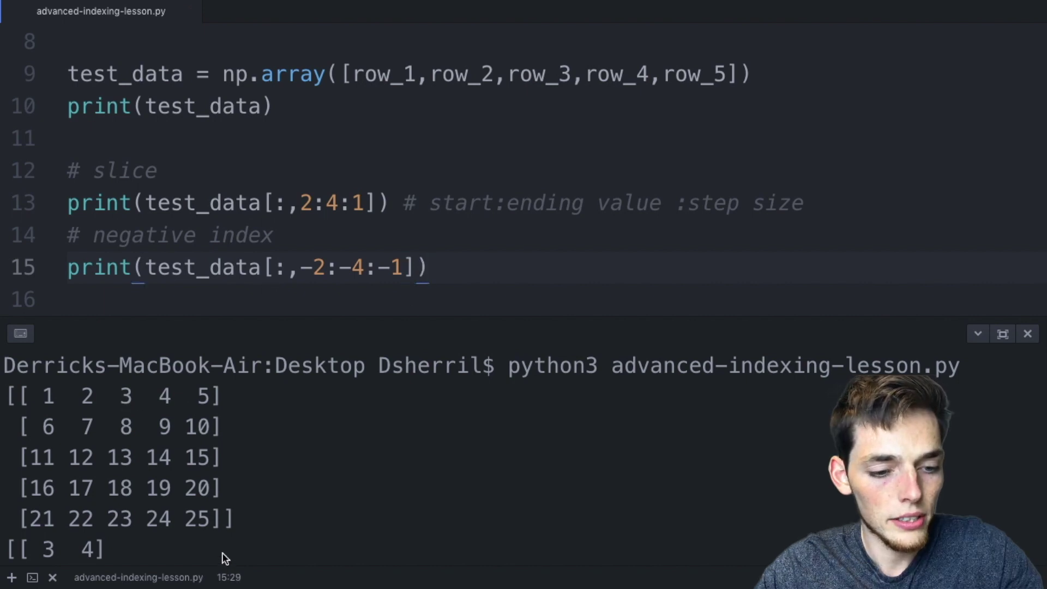
# Step: Rerun the script to print the reversed column pairs 4 3 through 24 23, then add lines below line 15
pyautogui.click(518, 545)
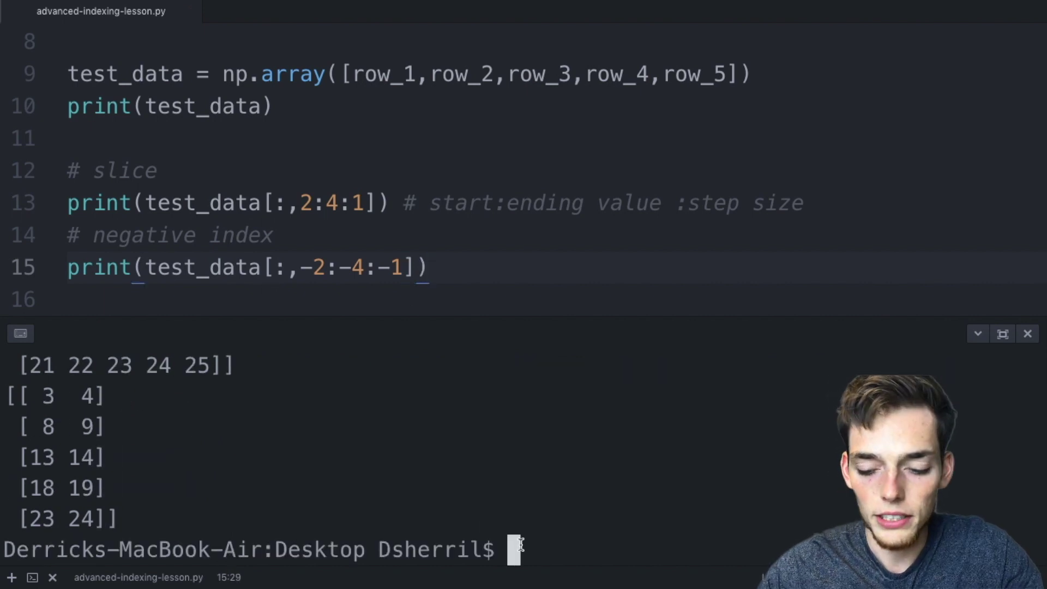
pyautogui.press('Up')
pyautogui.press('Return')
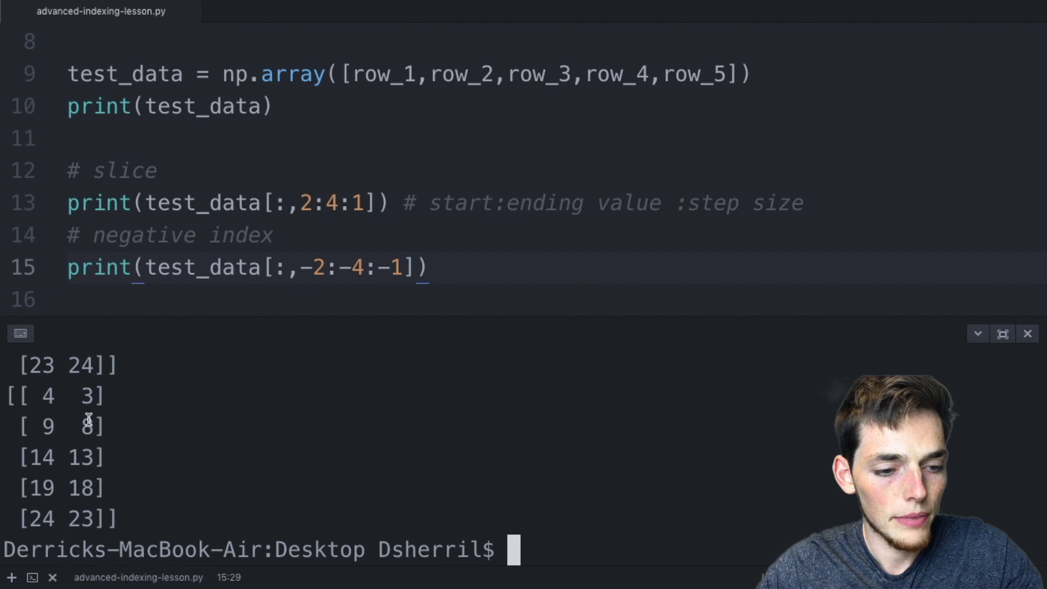
pyautogui.click(458, 264)
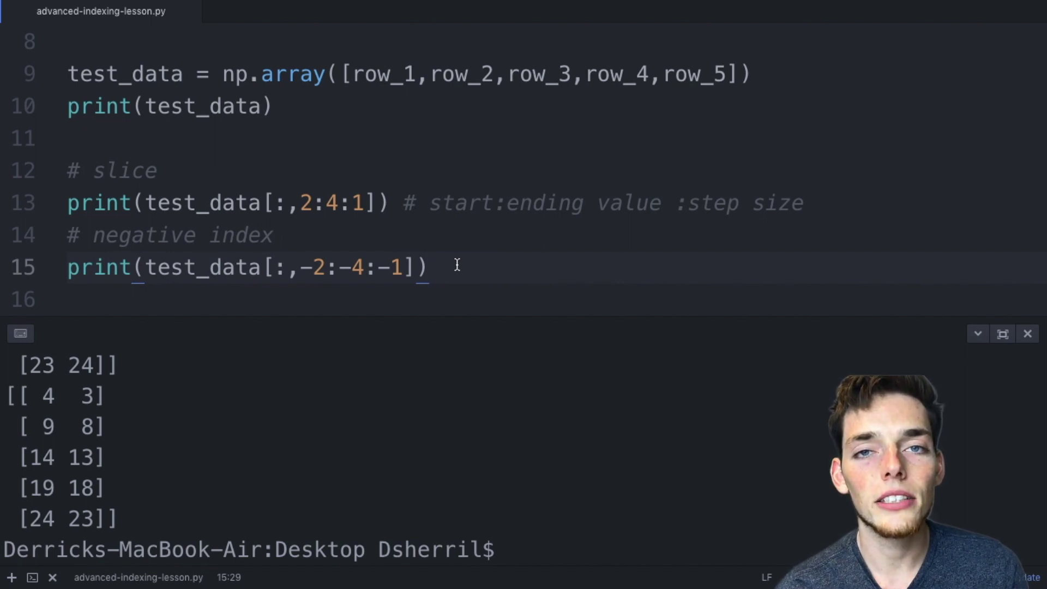
pyautogui.press('Return')
pyautogui.press('Return')
pyautogui.write('# ')
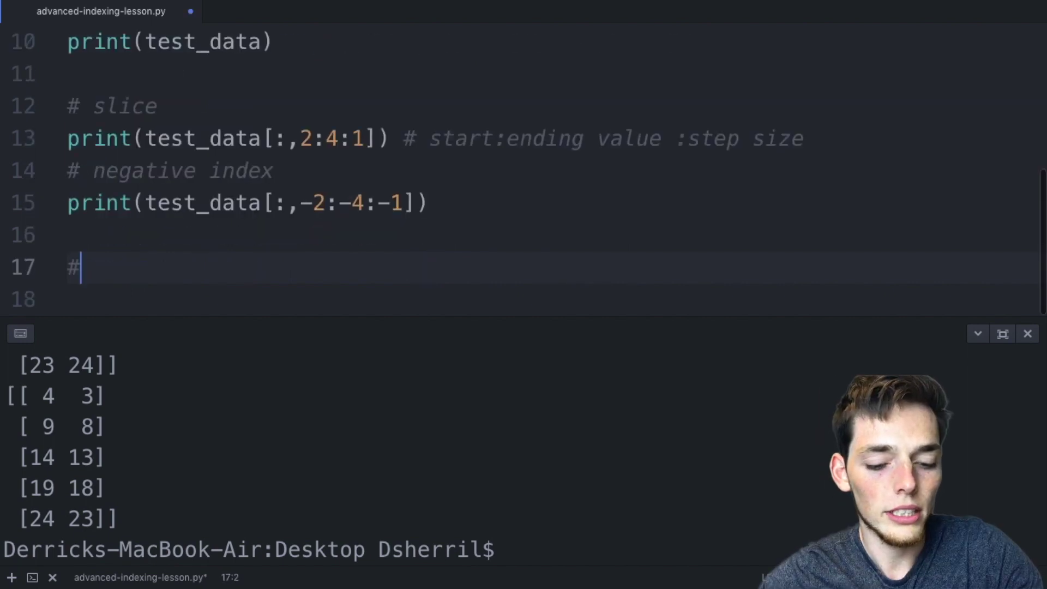
pyautogui.write('boole')
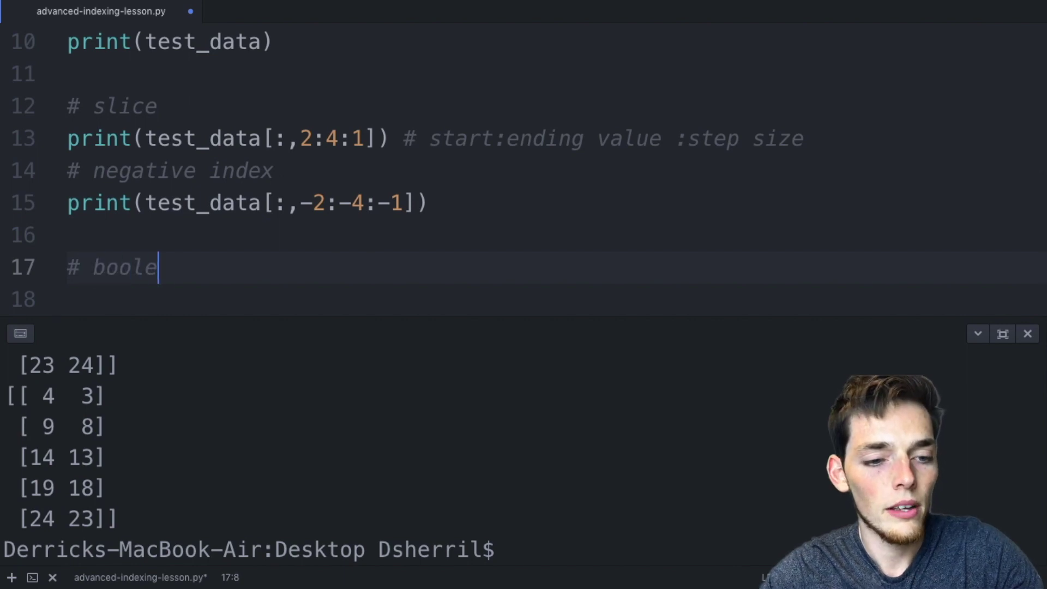
pyautogui.write('an')
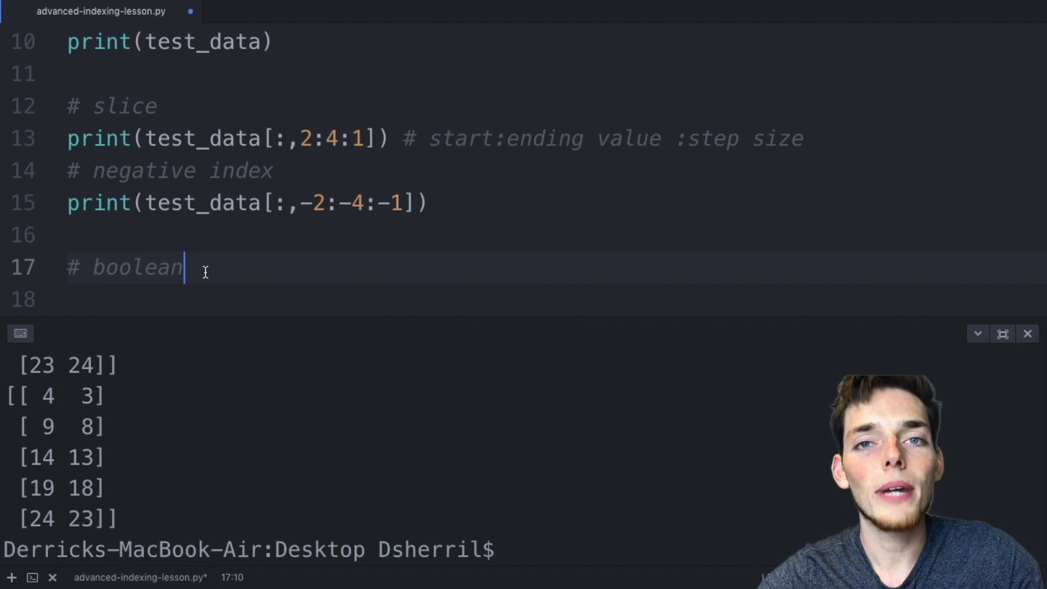
# Step: Write greater_than_five = test_data > 5 and print(greater_than_five) under '# boolean', then save
pyautogui.press('Return')
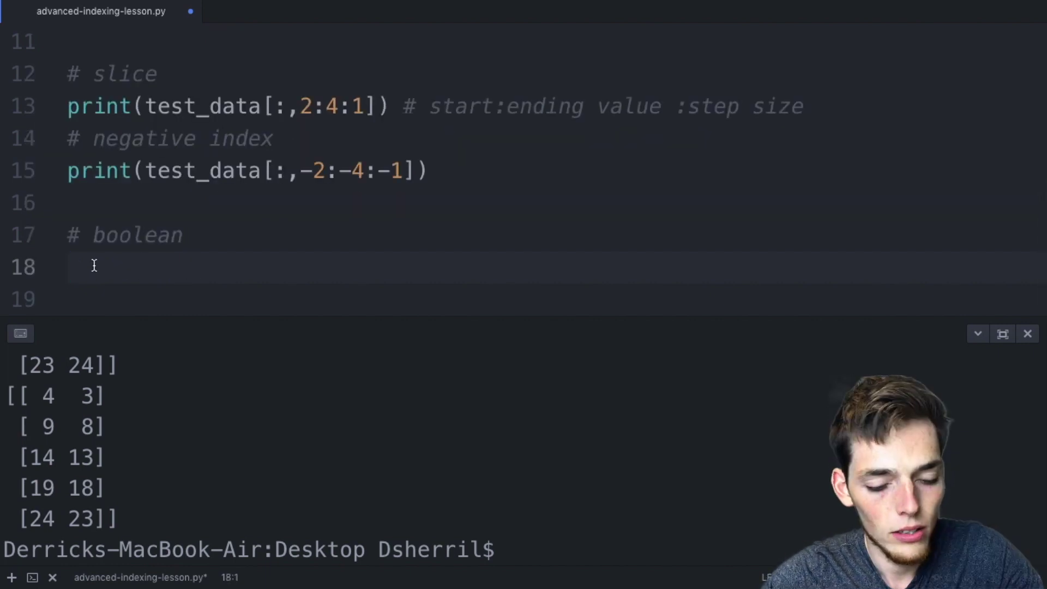
pyautogui.write('greate')
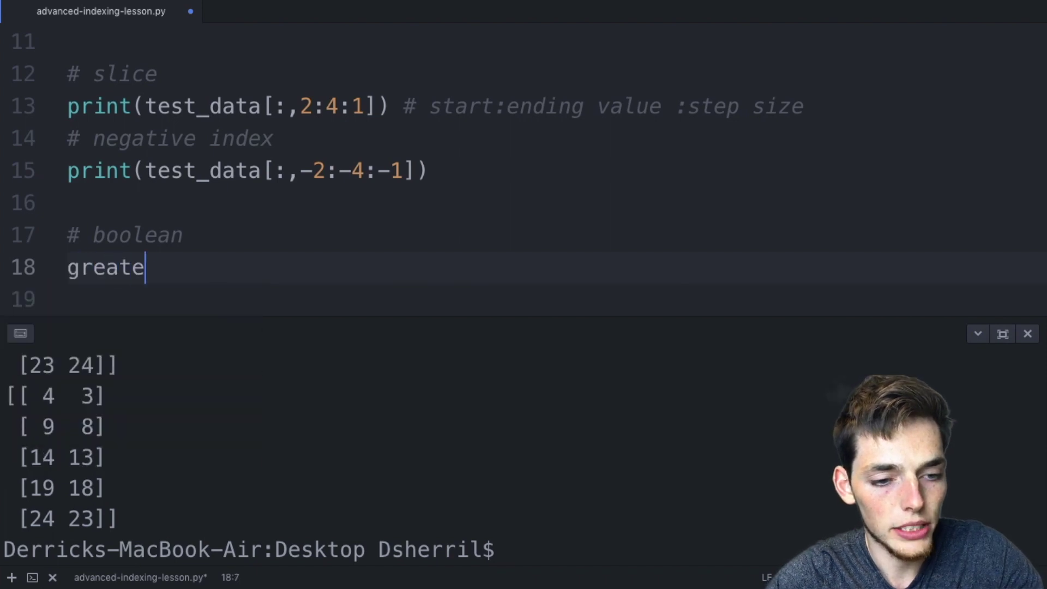
pyautogui.write('r_than_f')
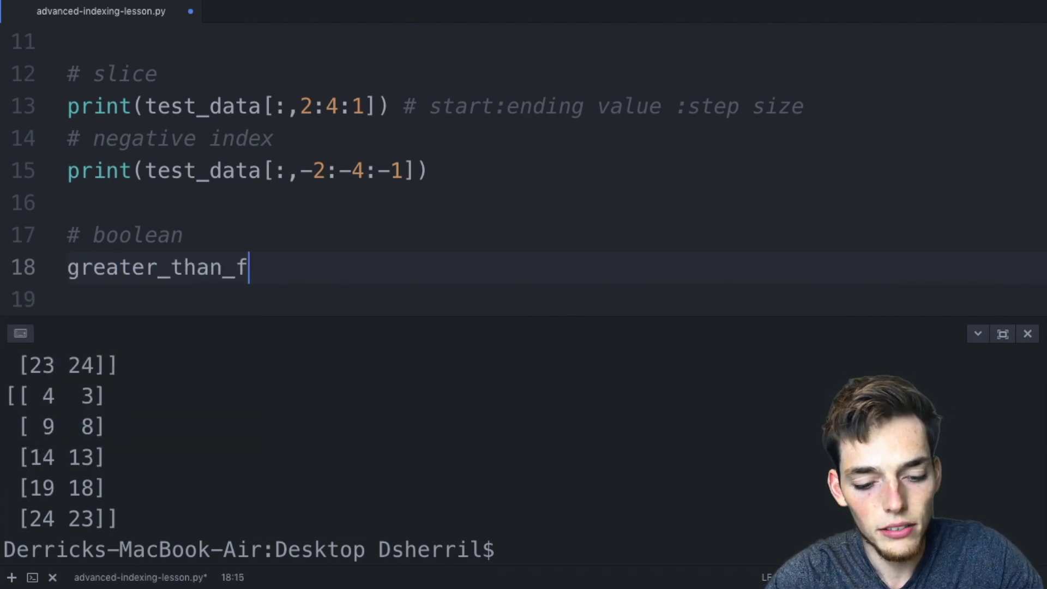
pyautogui.write('ive = t')
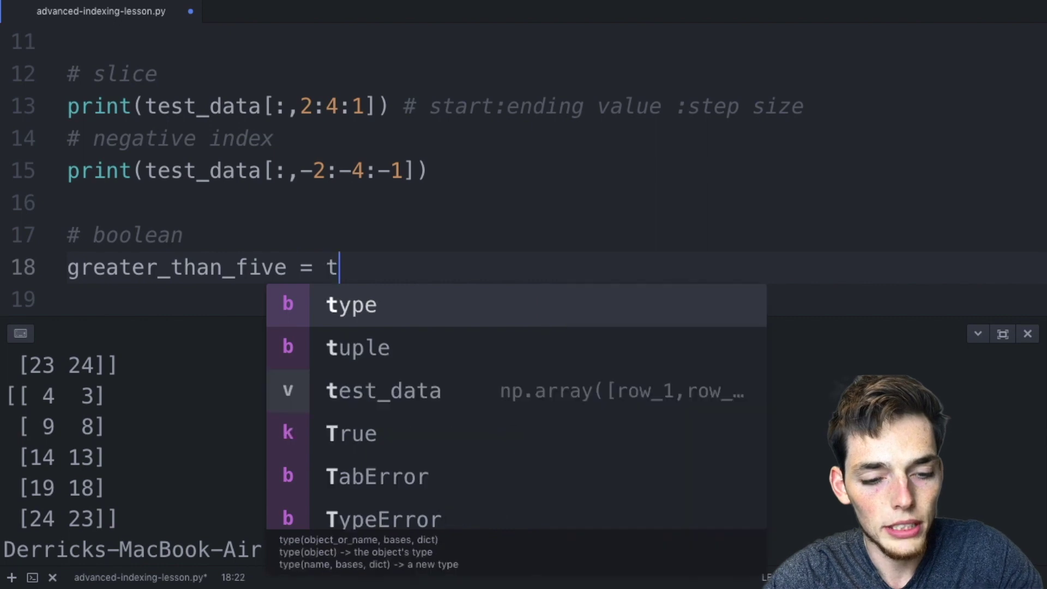
pyautogui.write('est_data')
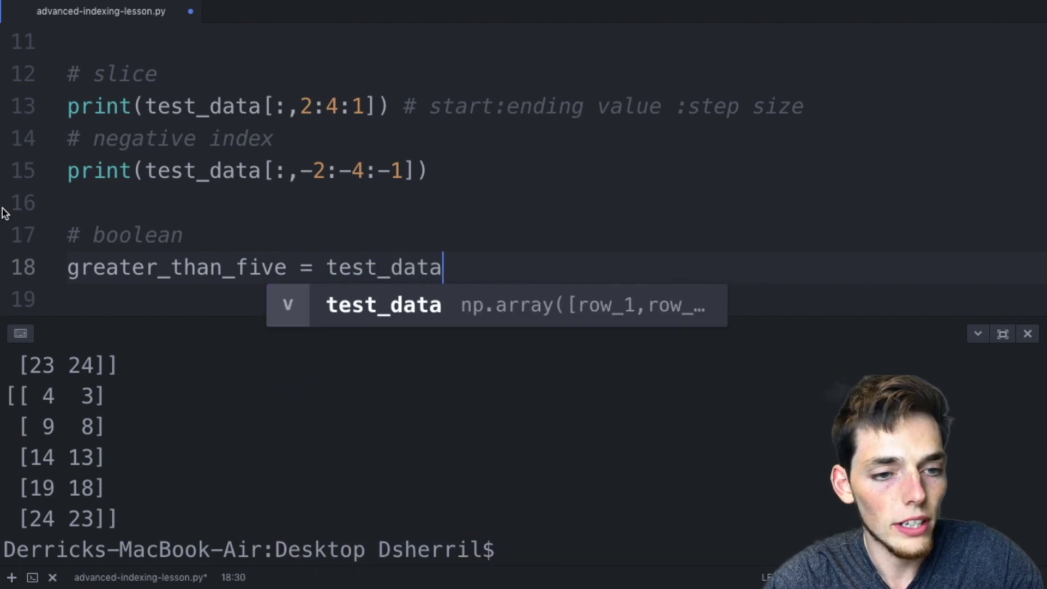
pyautogui.scroll(2, 150, 127)
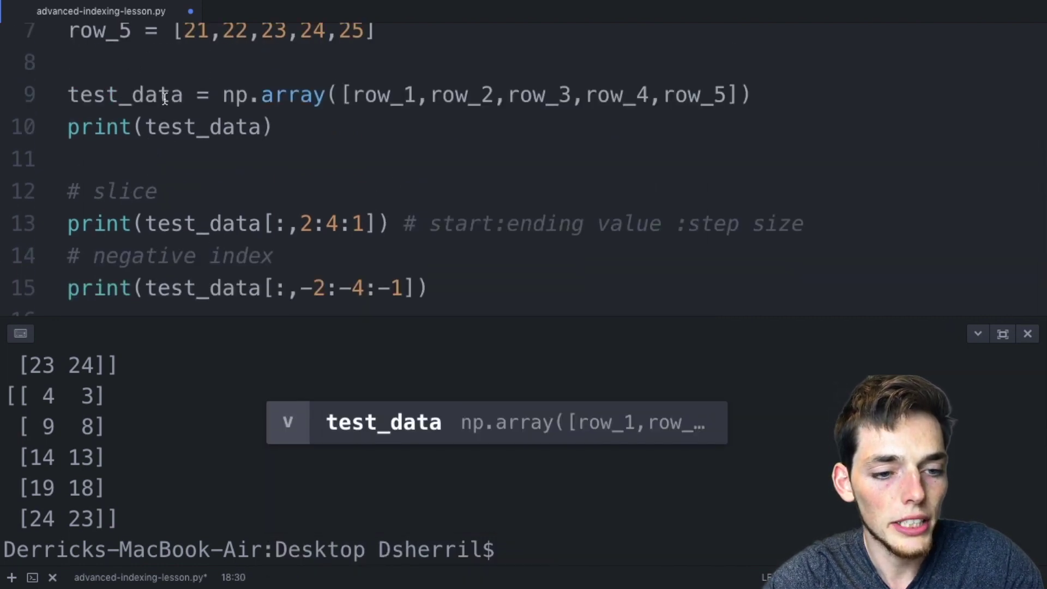
pyautogui.scroll(-2, 164, 98)
pyautogui.click(442, 267)
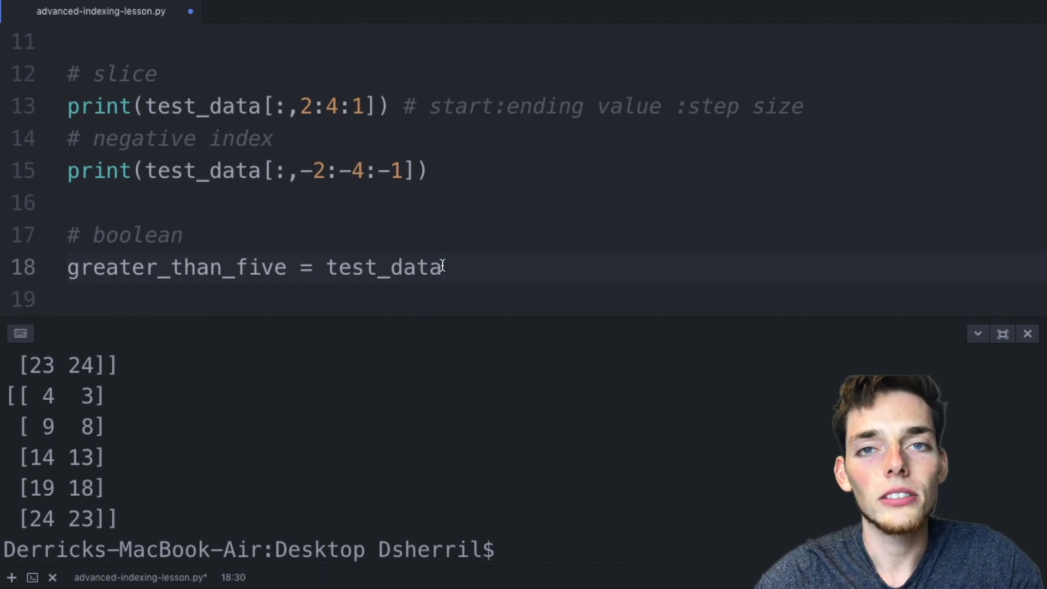
pyautogui.write('>')
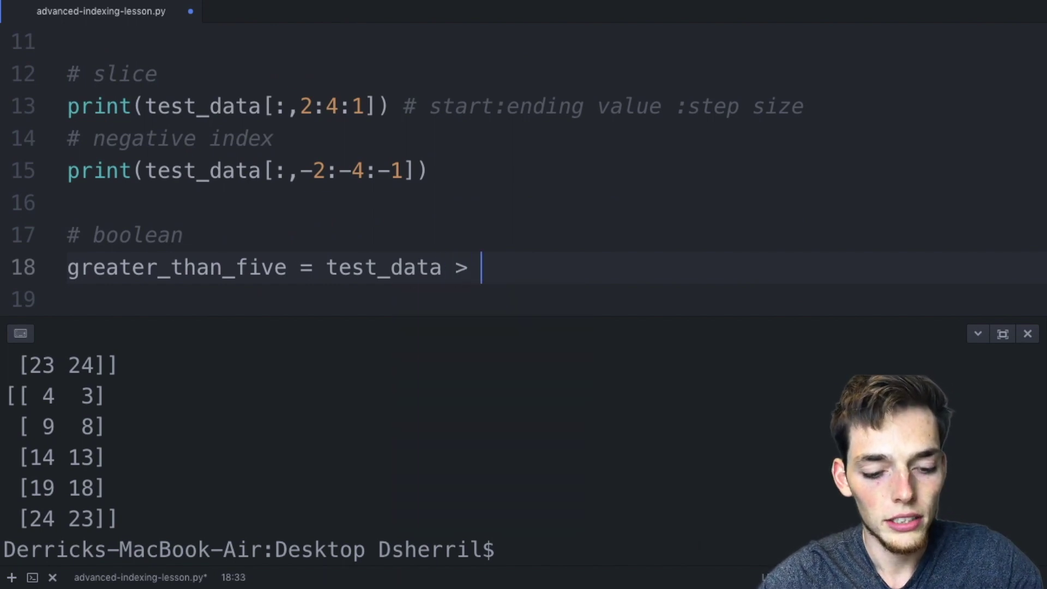
pyautogui.write(' 5')
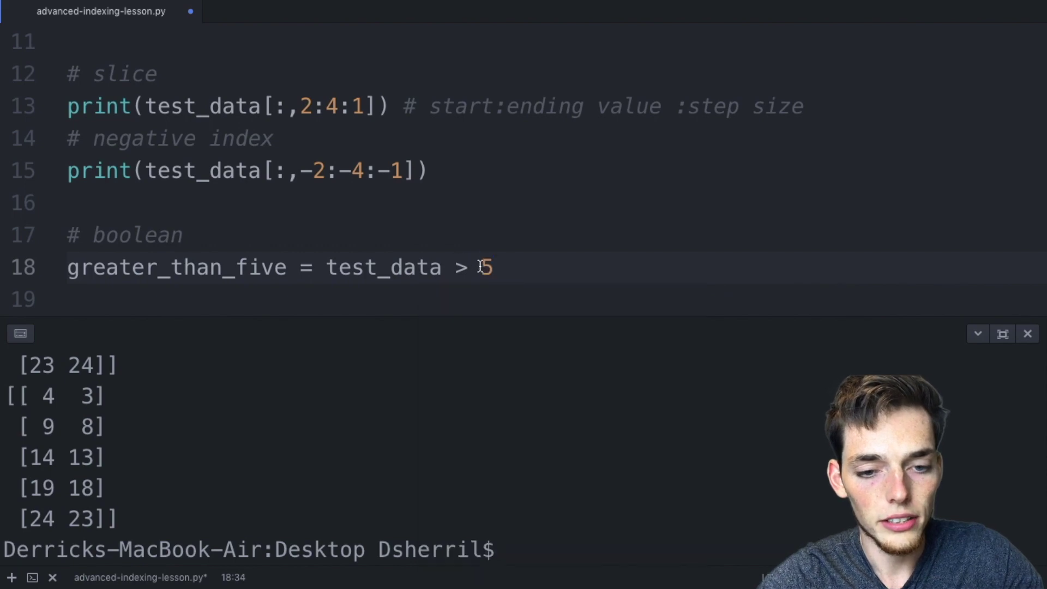
pyautogui.press('Return')
pyautogui.write('print')
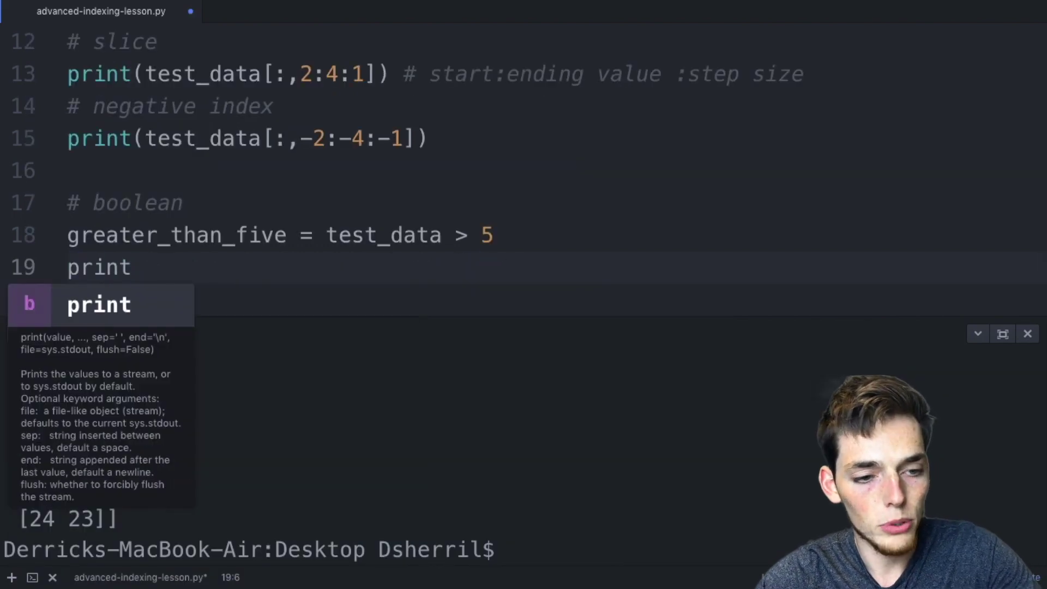
pyautogui.write('(greater')
pyautogui.press('Tab')
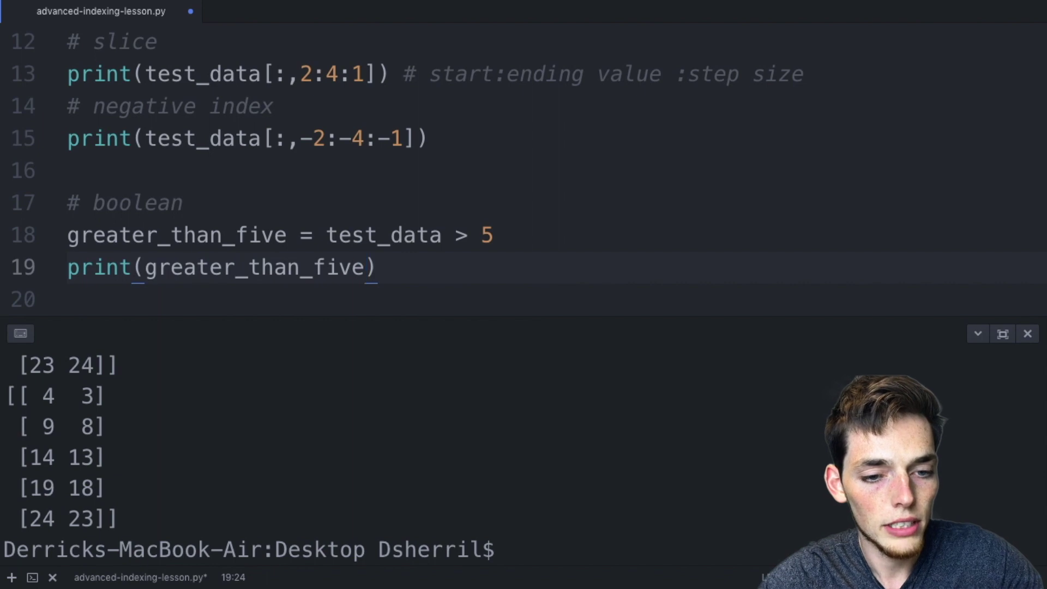
pyautogui.hotkey('ctrl', 's')
pyautogui.hotkey('ctrl', '`')
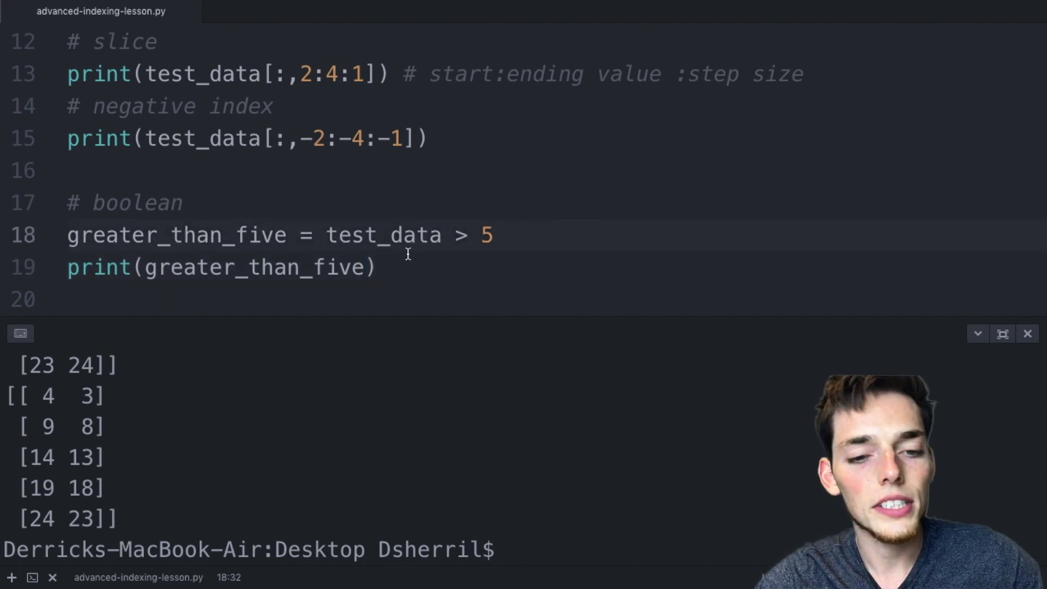
pyautogui.moveTo(442, 235); pyautogui.dragTo(328, 235)
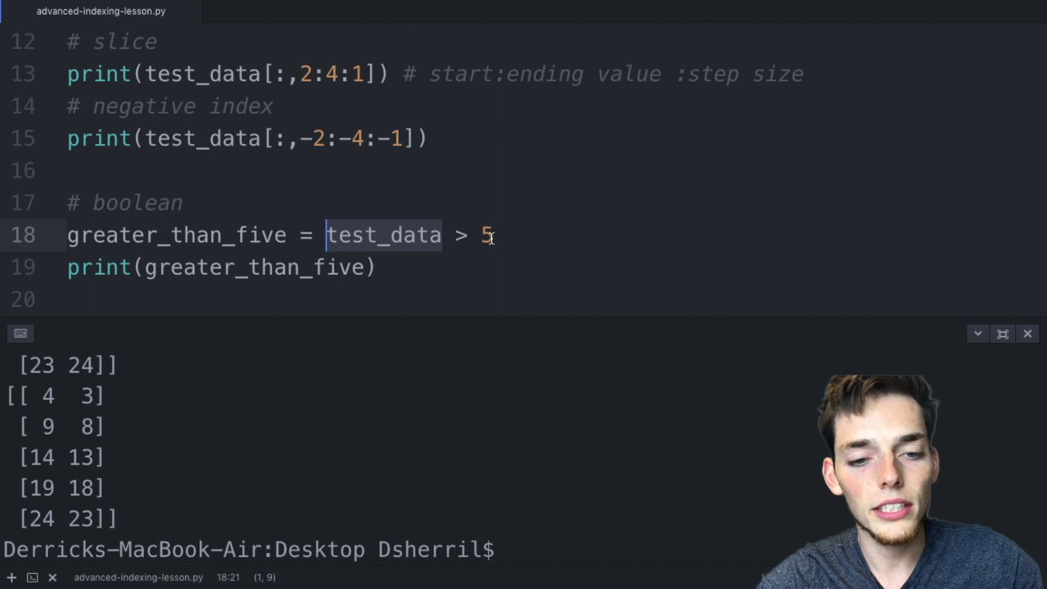
# Step: Rerun the script to print the mask with a False first row and True elsewhere, then return to line 19
pyautogui.moveTo(492, 237); pyautogui.dragTo(332, 235)
pyautogui.press('Up')
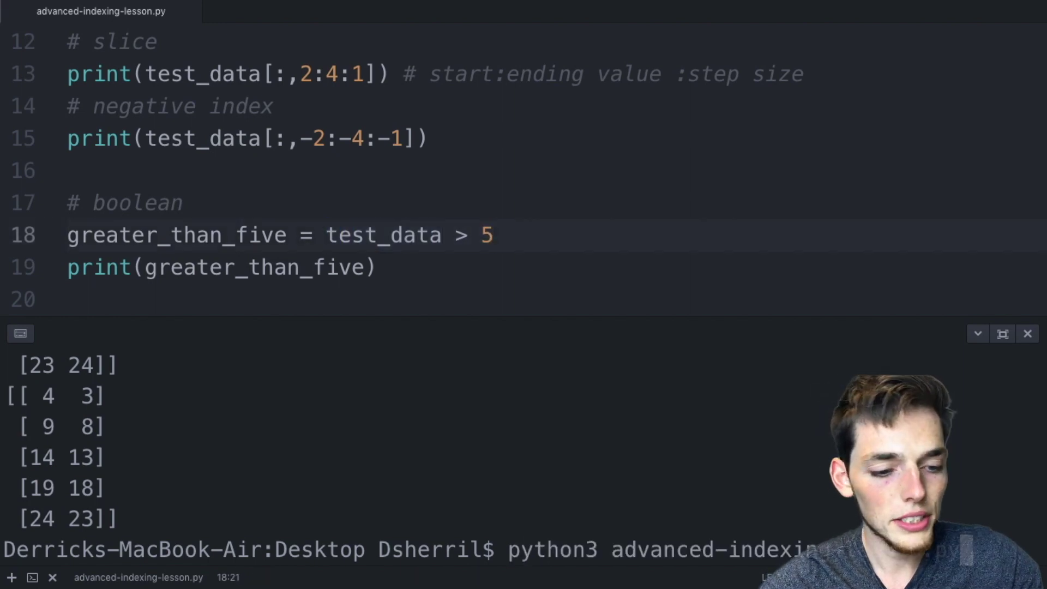
pyautogui.press('Return')
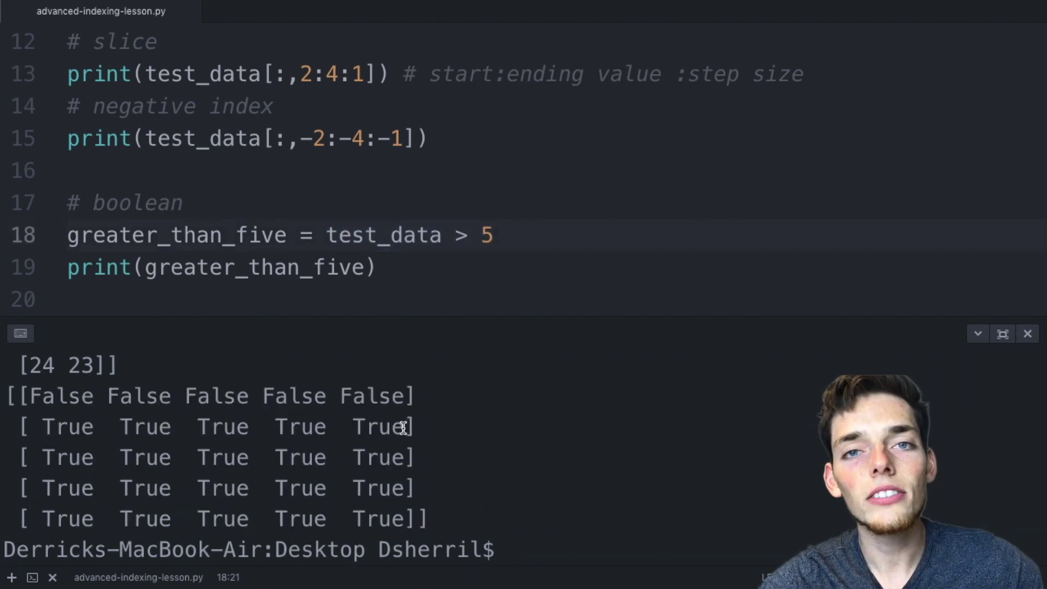
pyautogui.moveTo(27, 395); pyautogui.dragTo(398, 393)
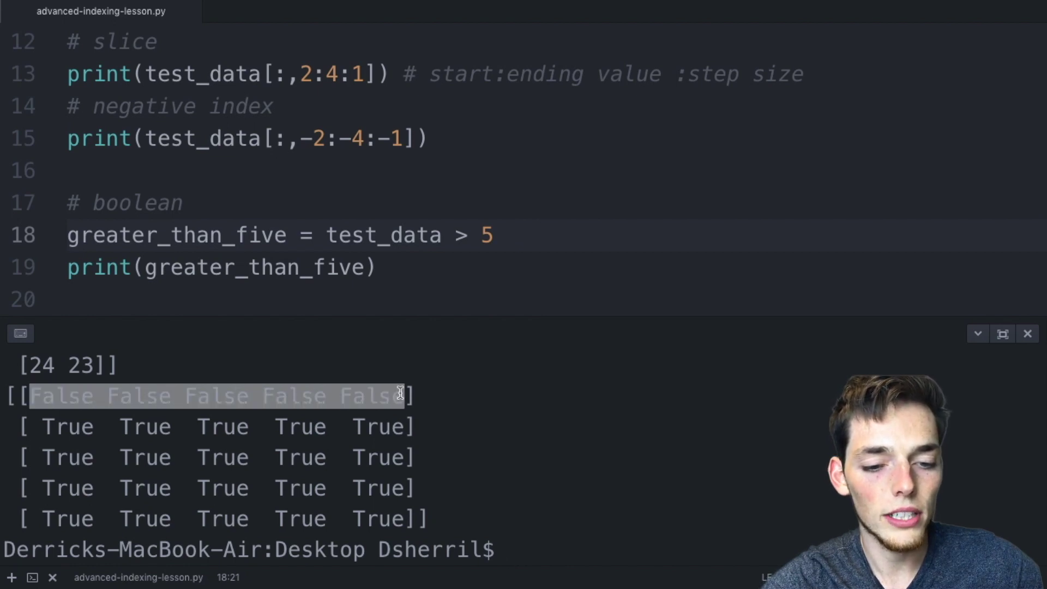
pyautogui.moveTo(412, 419); pyautogui.dragTo(344, 423)
pyautogui.click(364, 274)
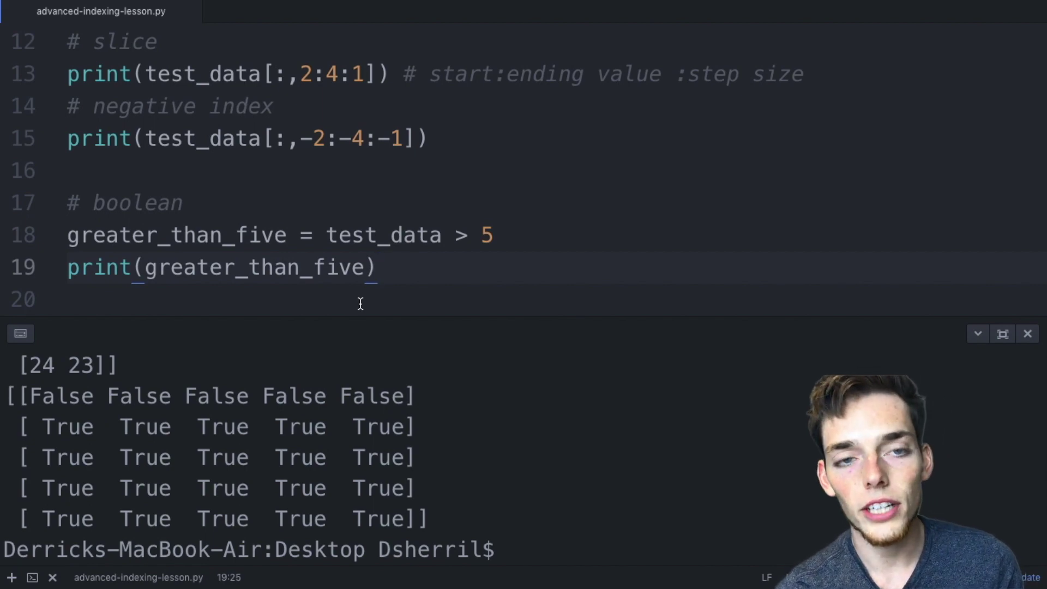
# Step: Write print(test_data[greater_than_five]) on line 20, save, and move to the terminal
pyautogui.press('Return')
pyautogui.write('print')
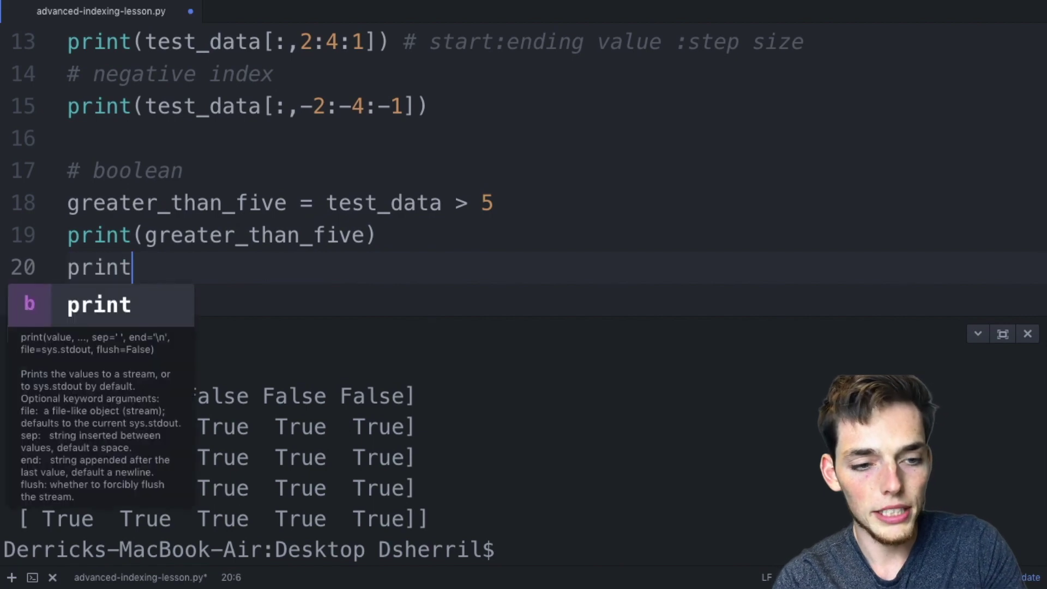
pyautogui.write('(test')
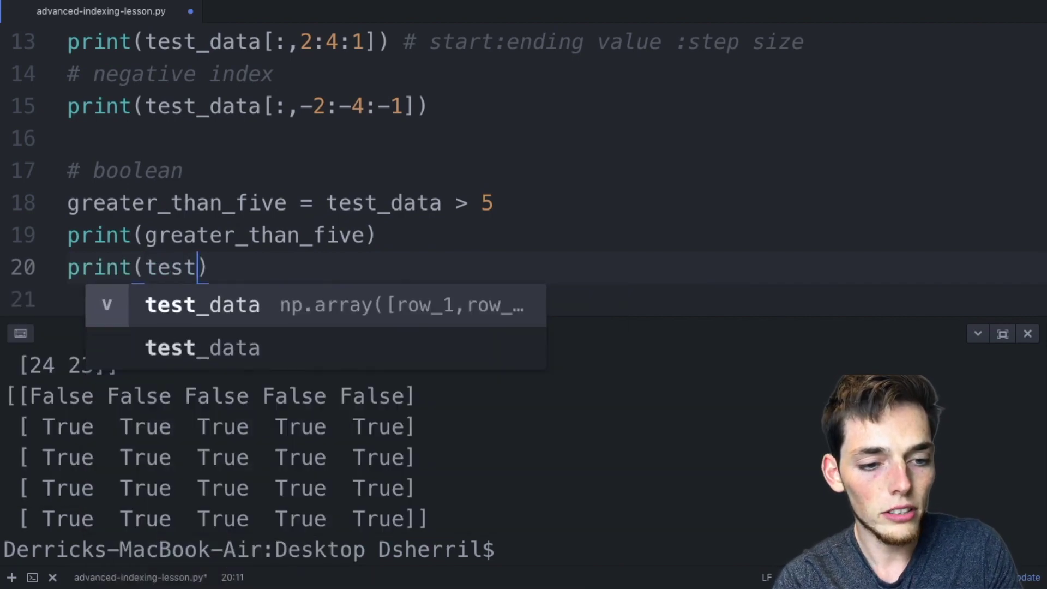
pyautogui.write('_data')
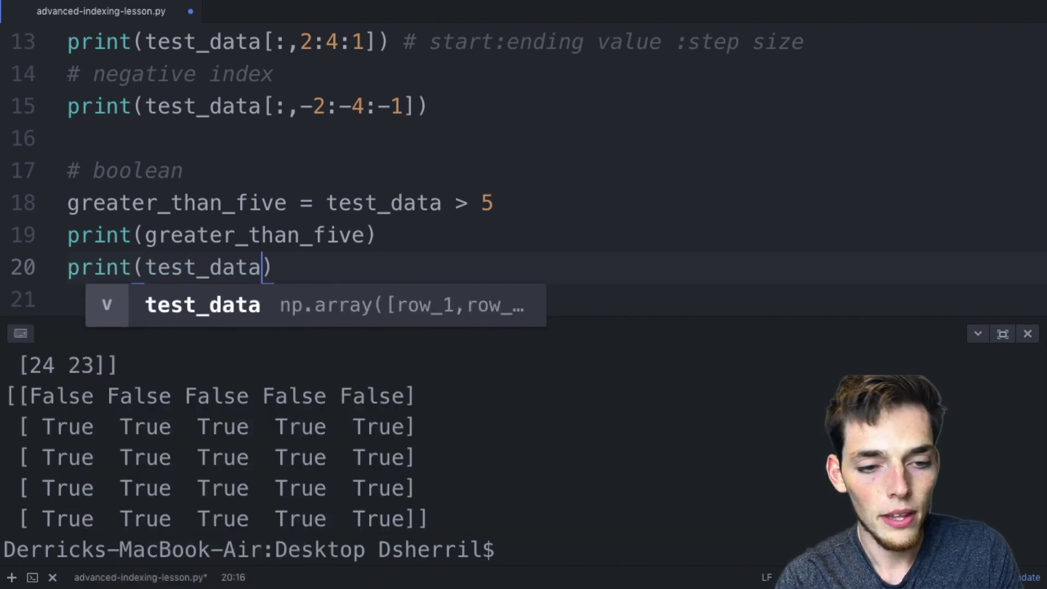
pyautogui.write('[g')
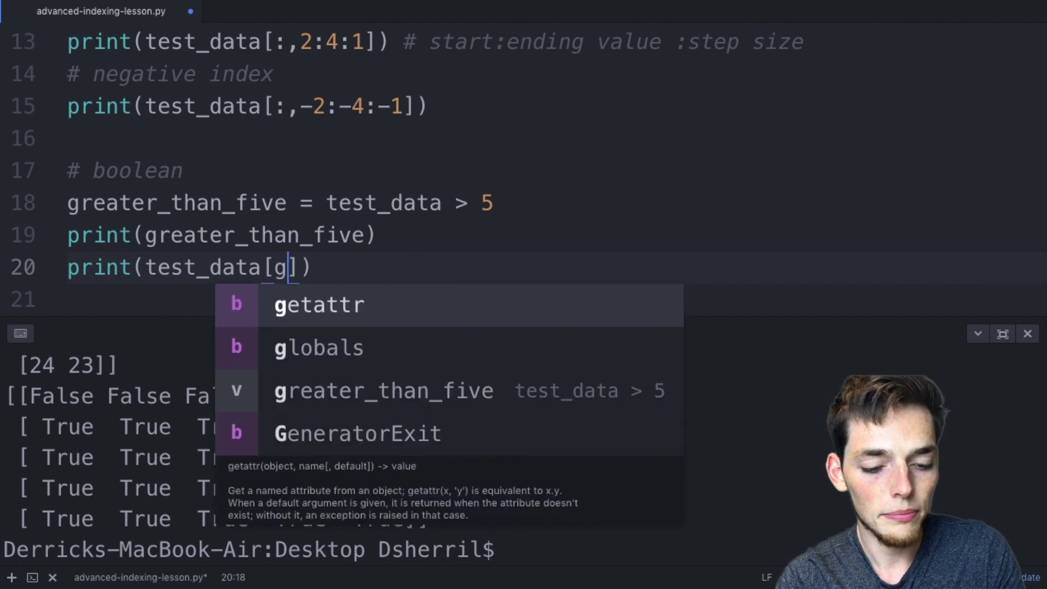
pyautogui.write('reater_')
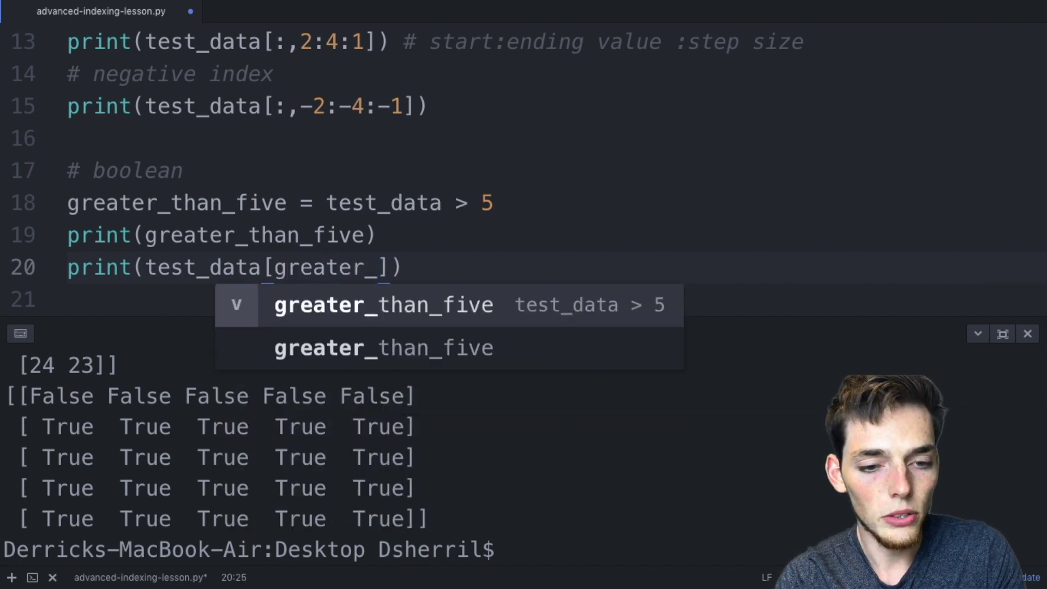
pyautogui.write('than_five')
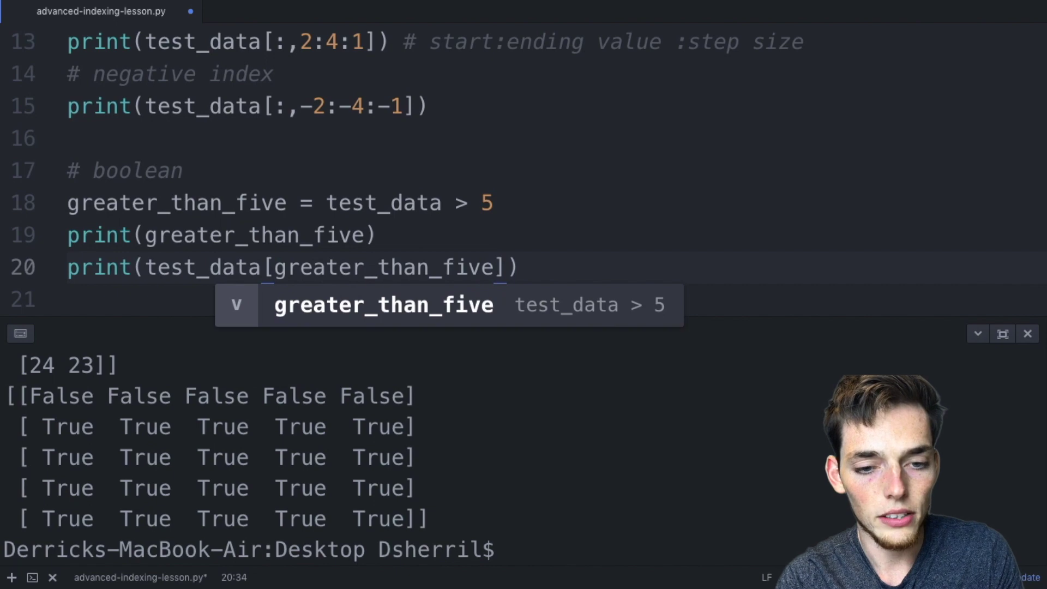
pyautogui.press('super+s')
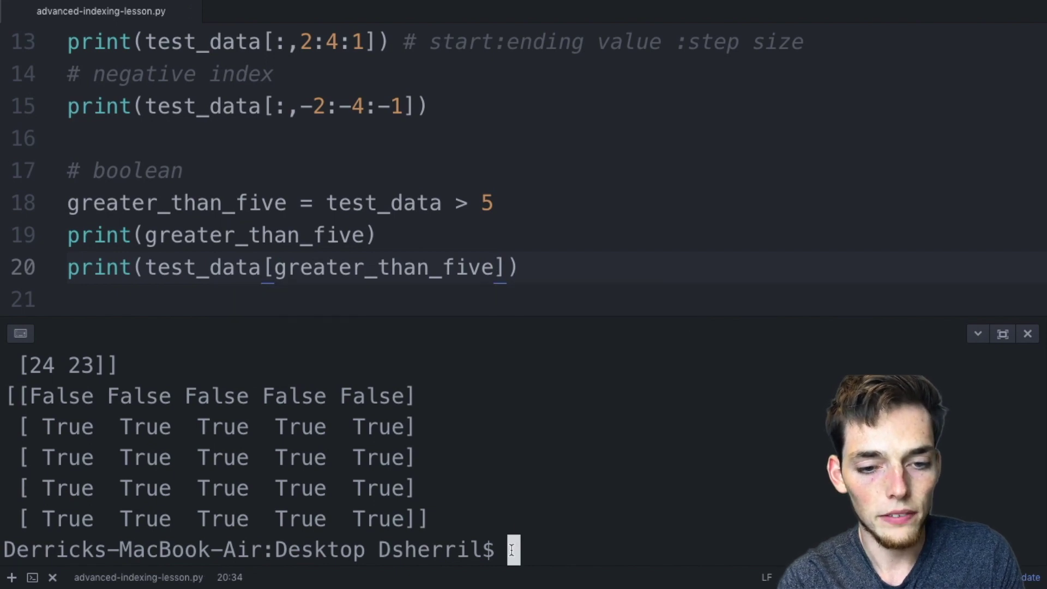
pyautogui.click(511, 550)
# Step: Rerun python3 advanced-indexing-lesson.py to print masked values 6 through 25, then start a blank line after line 20
pyautogui.press('Up')
pyautogui.press('Return')
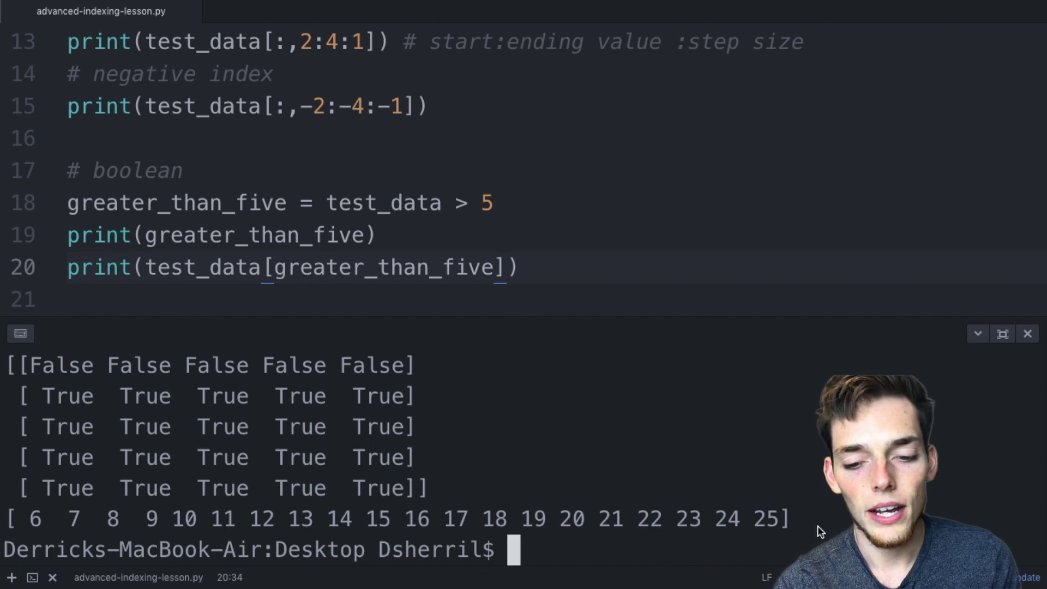
pyautogui.moveTo(792, 519); pyautogui.dragTo(216, 509)
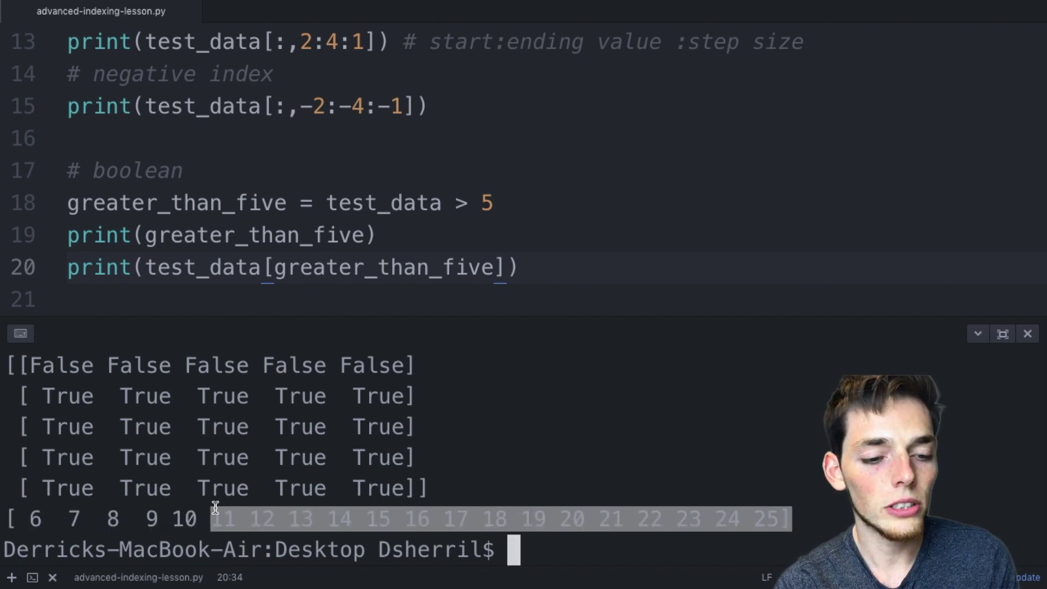
pyautogui.click(335, 204)
pyautogui.click(524, 267)
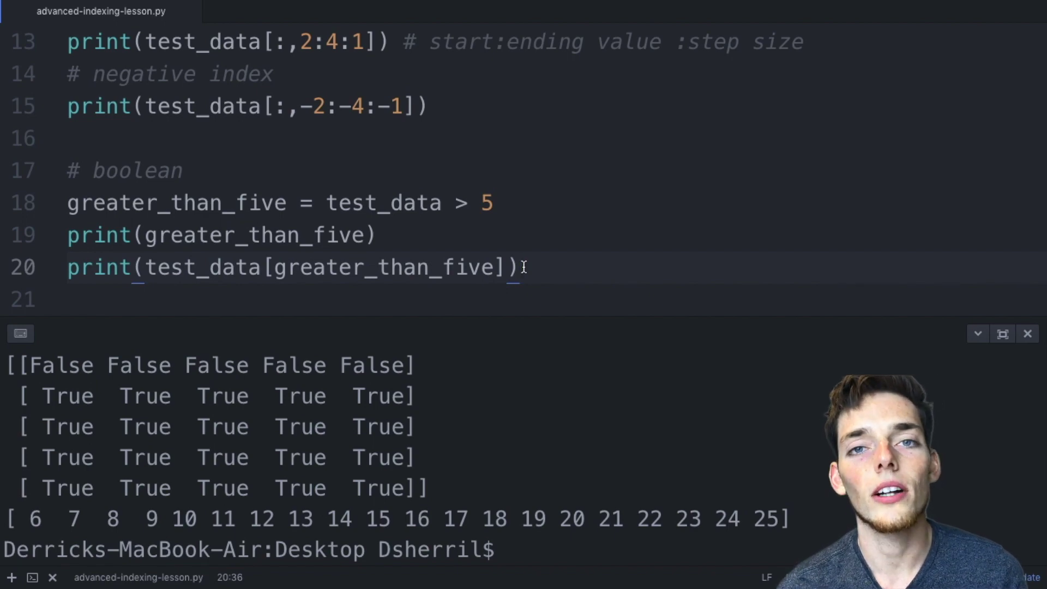
pyautogui.press('Return')
pyautogui.press('Return')
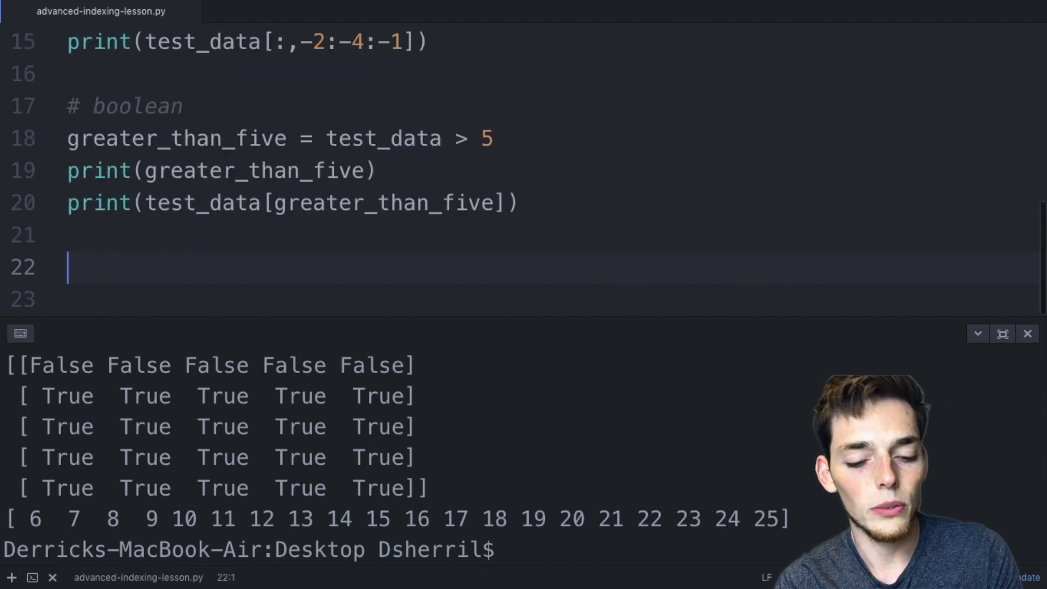
pyautogui.write('# where')
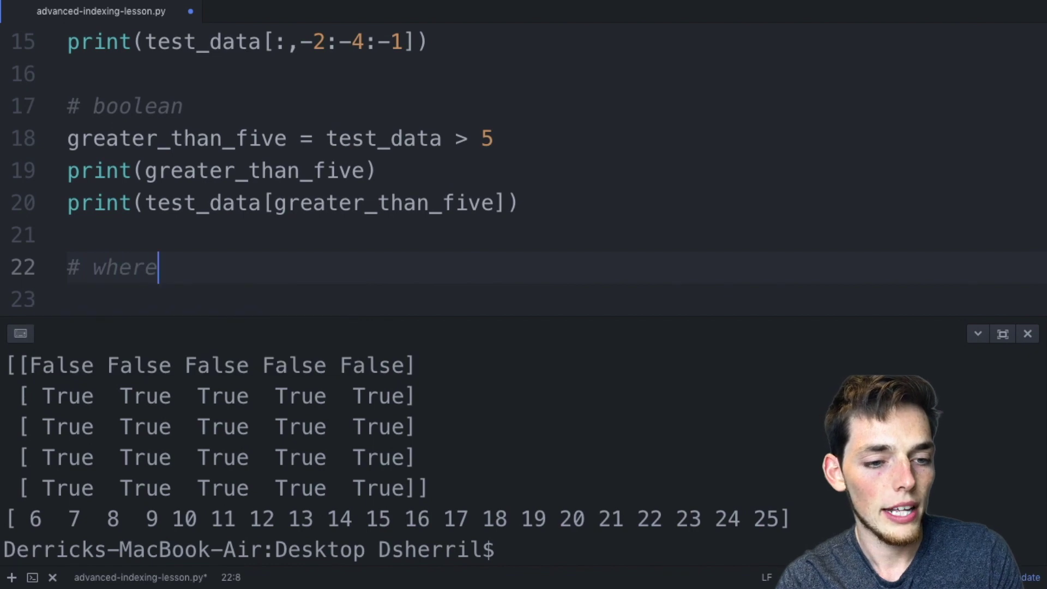
# Step: Under a # where comment, assign drop_under_5_array = np.where(test_data > 5, test_data, 0)
pyautogui.press('Return')
pyautogui.write('drop_under_5_ar')
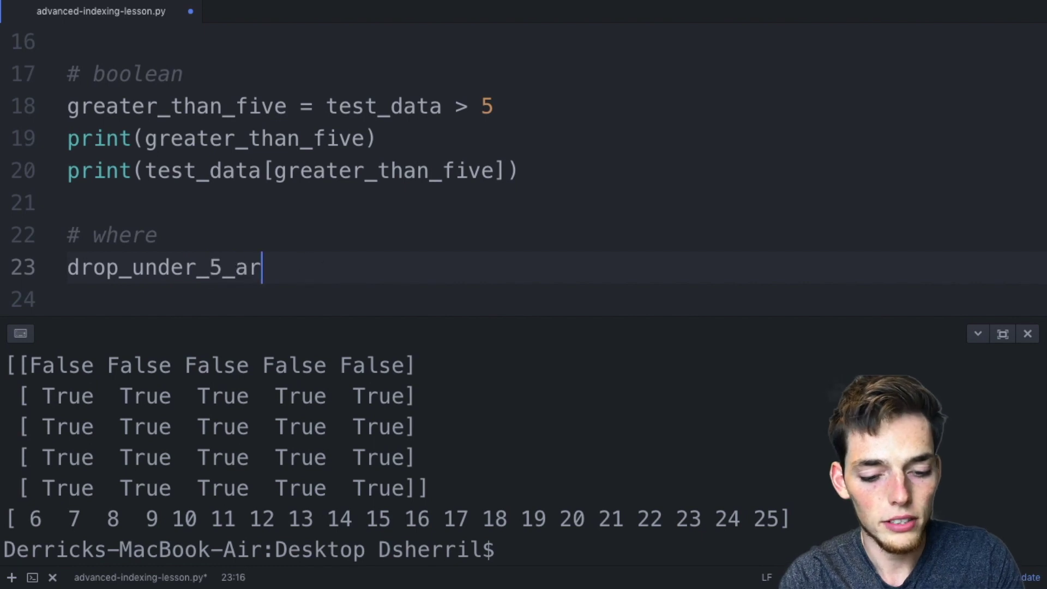
pyautogui.write('ray = n')
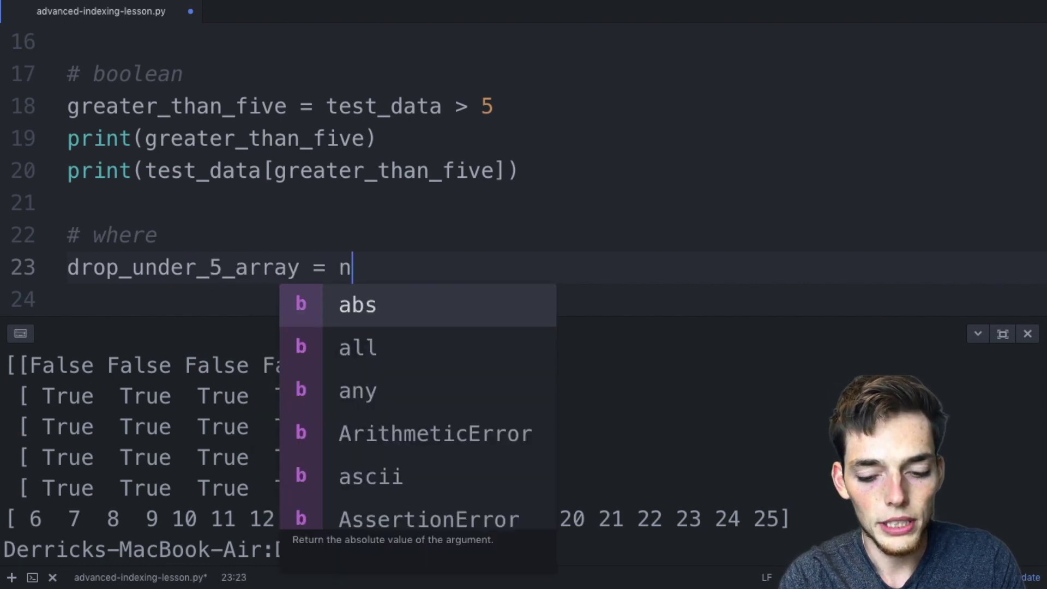
pyautogui.write('p.where')
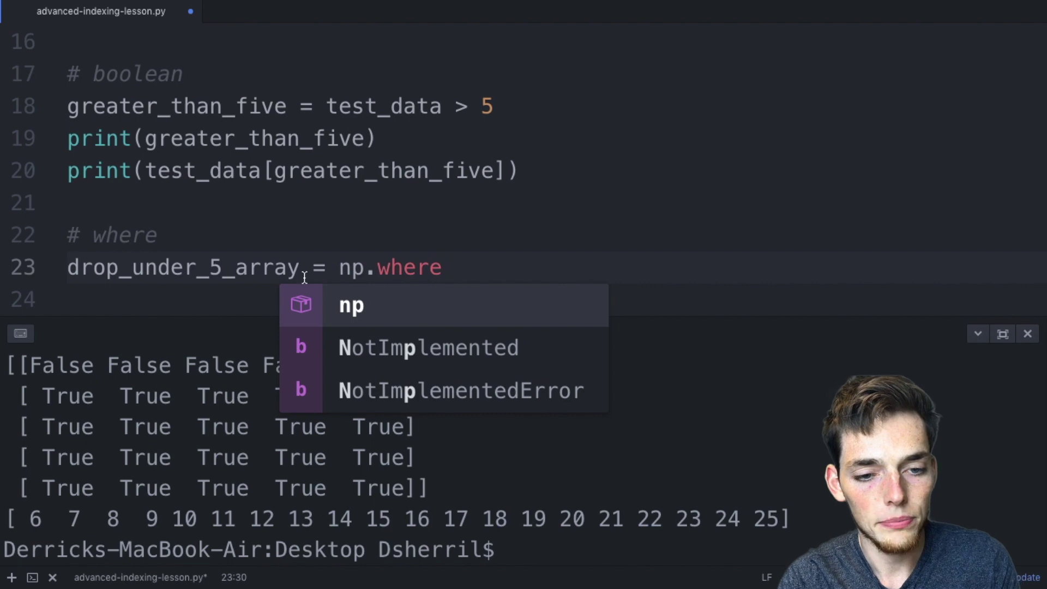
pyautogui.press('Left')
pyautogui.press('Left')
pyautogui.press('Left')
pyautogui.press('Left')
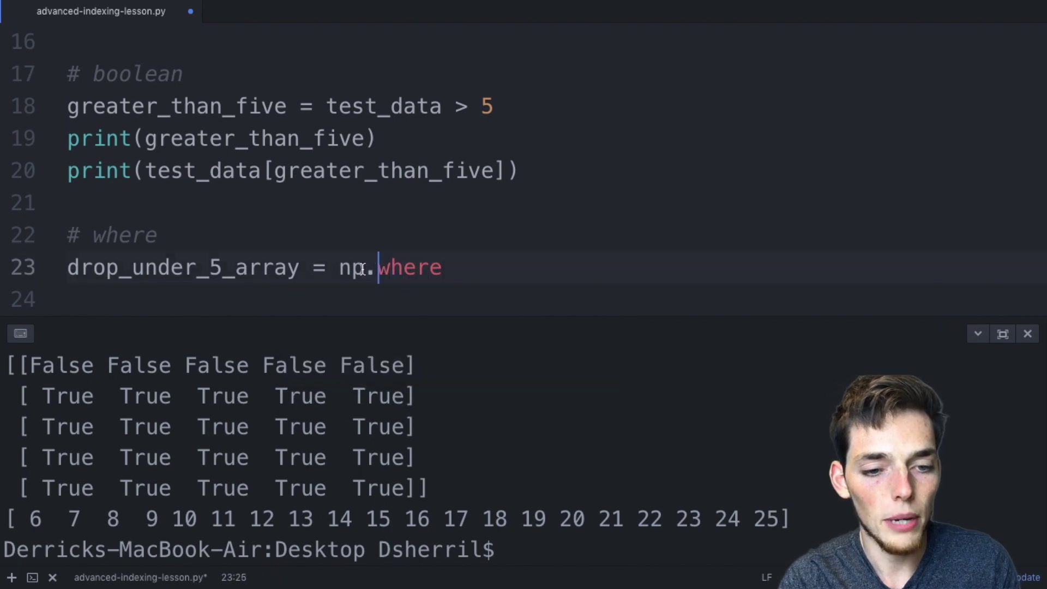
pyautogui.press('Right')
pyautogui.press('Right')
pyautogui.press('Right')
pyautogui.press('Right')
pyautogui.press('Right')
pyautogui.write('(')
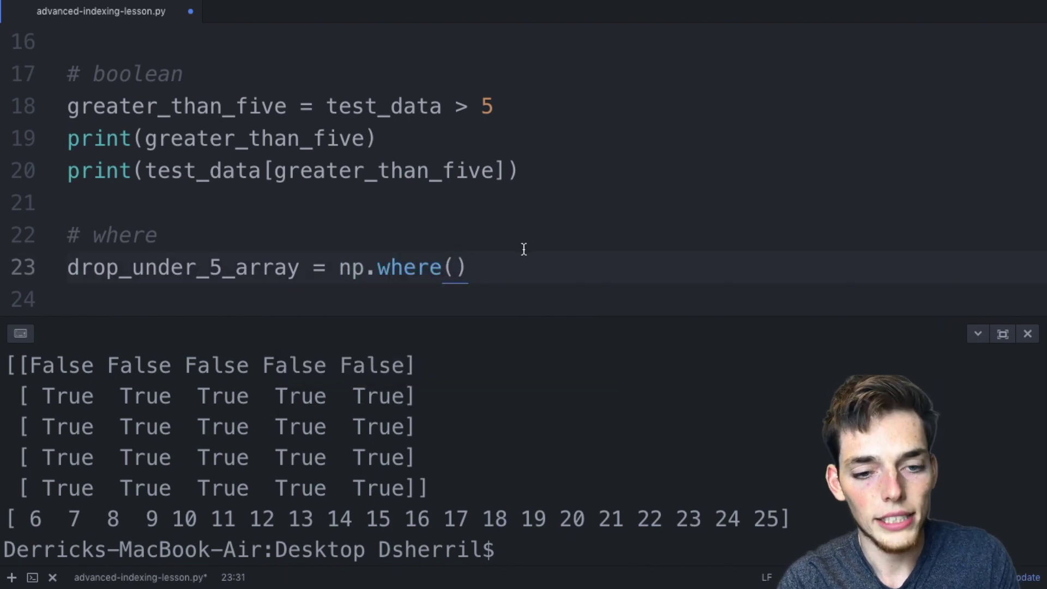
pyautogui.write('test_data > ')
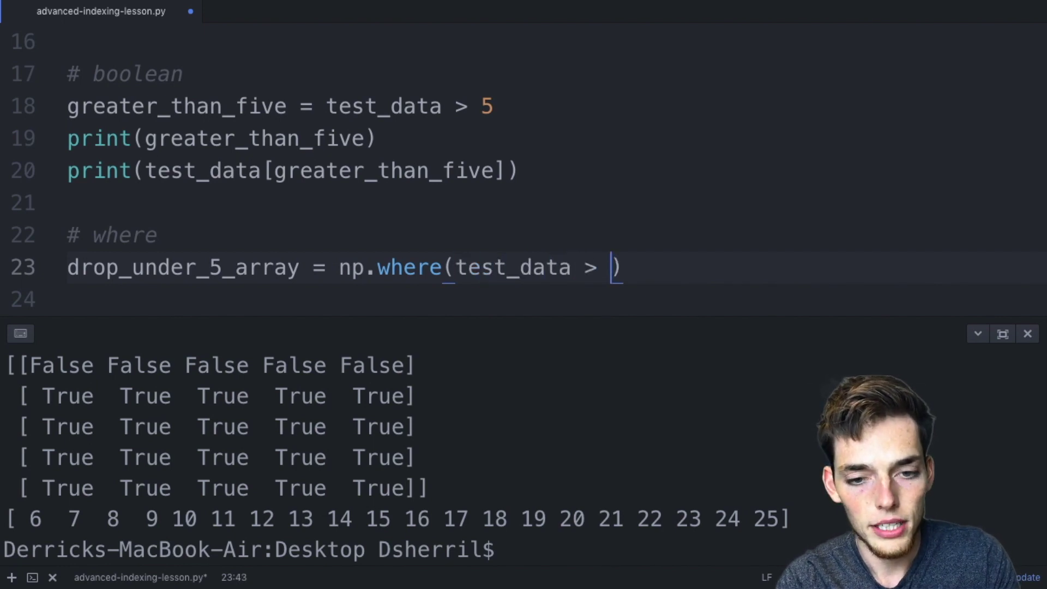
pyautogui.write(',')
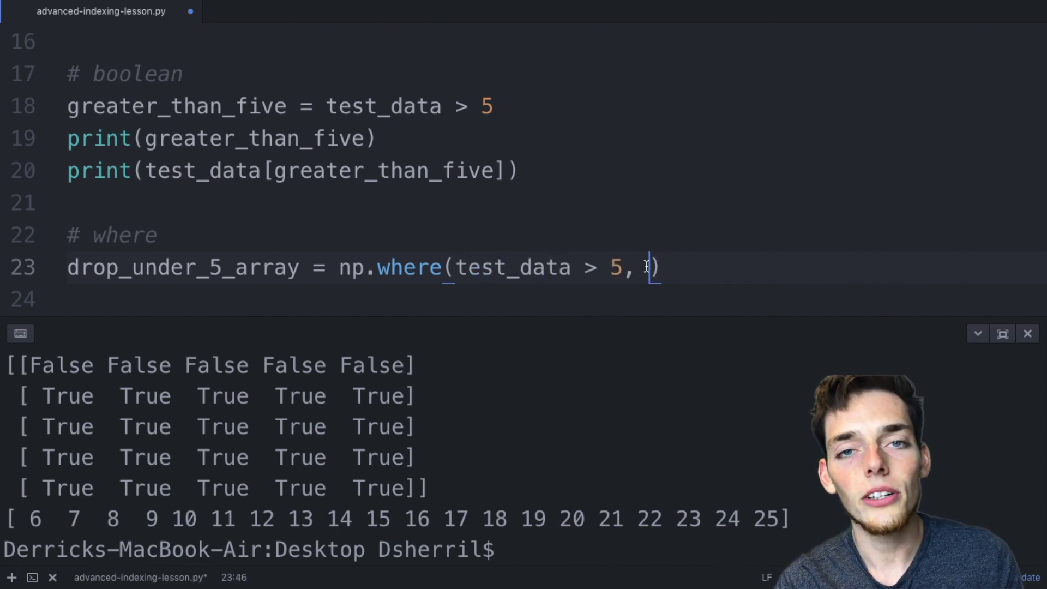
pyautogui.moveTo(634, 268); pyautogui.dragTo(457, 267)
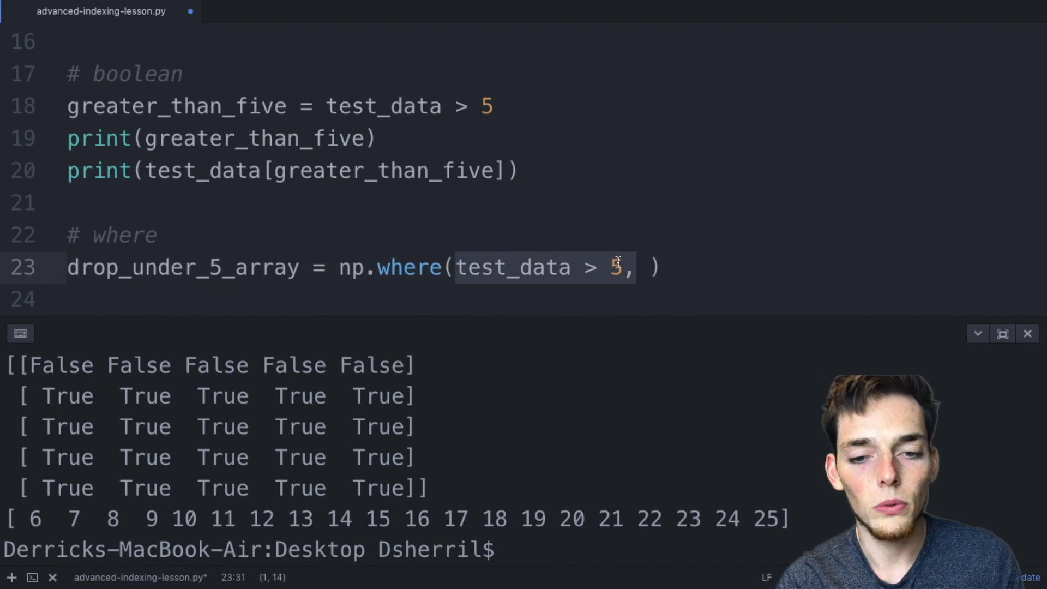
pyautogui.click(646, 268)
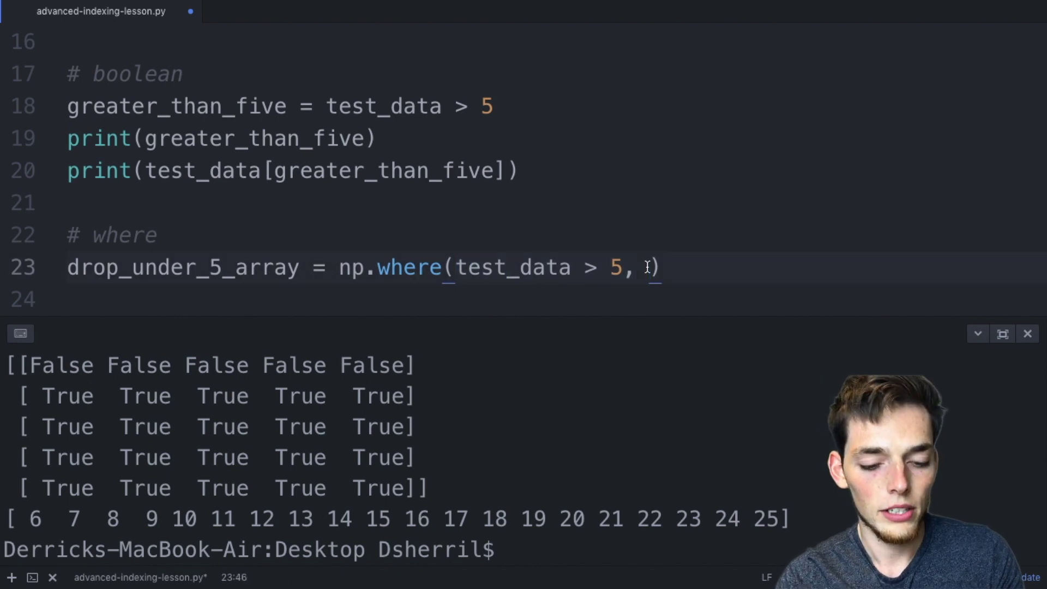
pyautogui.write('test_data')
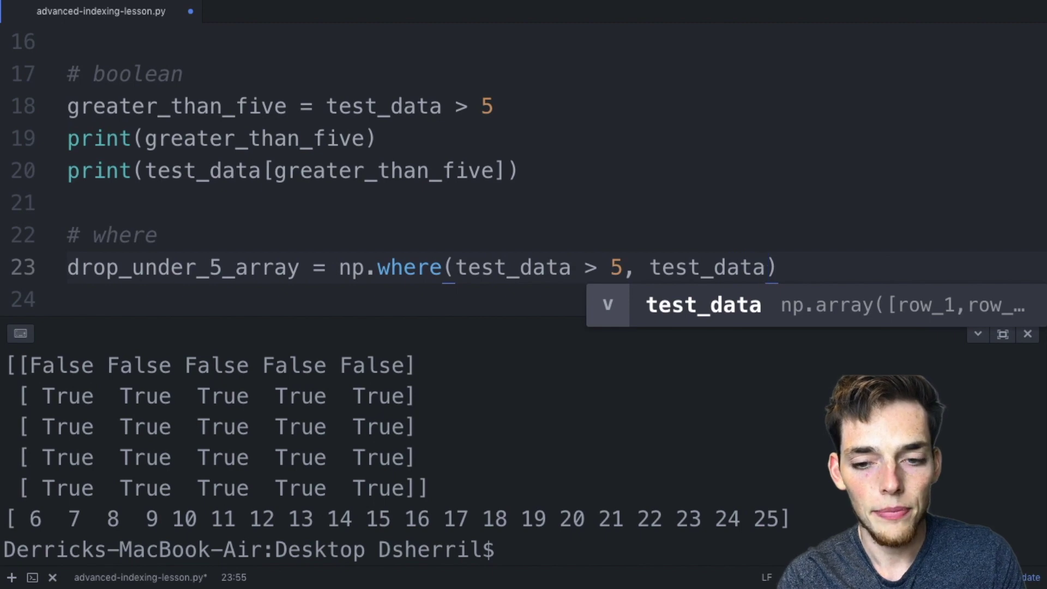
pyautogui.write(', ')
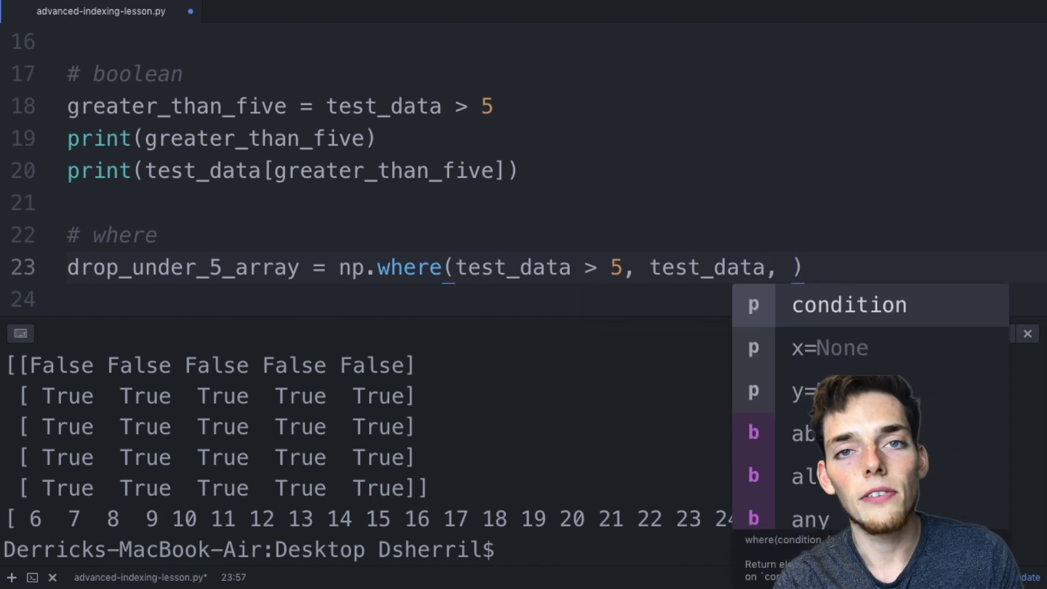
pyautogui.write('0')
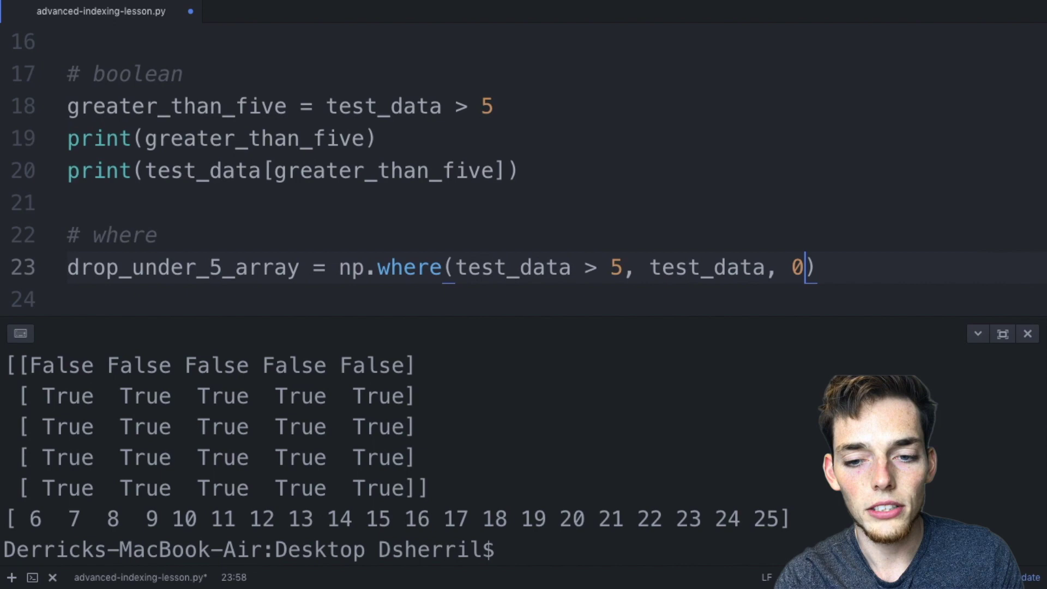
# Step: Add print(drop_under_5_array) on the next line using autocomplete
pyautogui.click(834, 266)
pyautogui.press('Return')
pyautogui.write('print(drop')
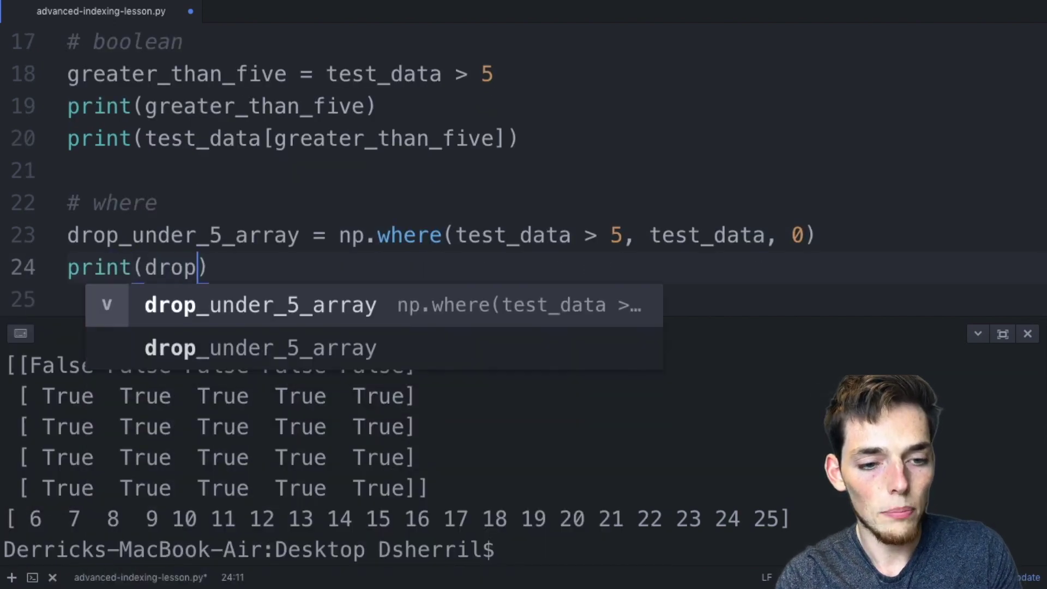
pyautogui.press('Tab')
# Step: Run the script to show the np.where result with the first row zeroed, then start a new line after the print
pyautogui.click(231, 517)
pyautogui.press('Up')
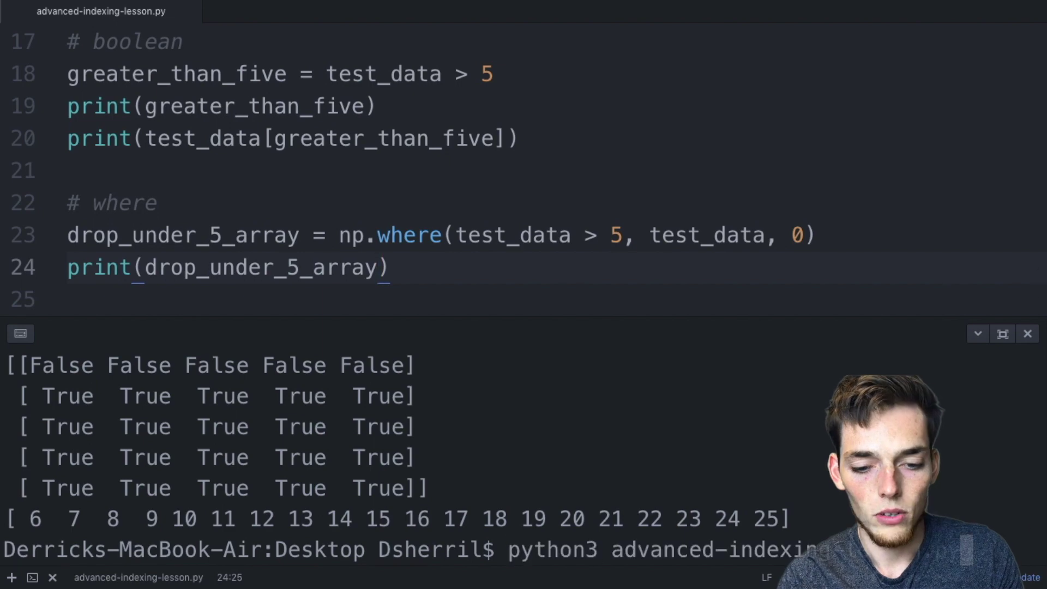
pyautogui.press('Return')
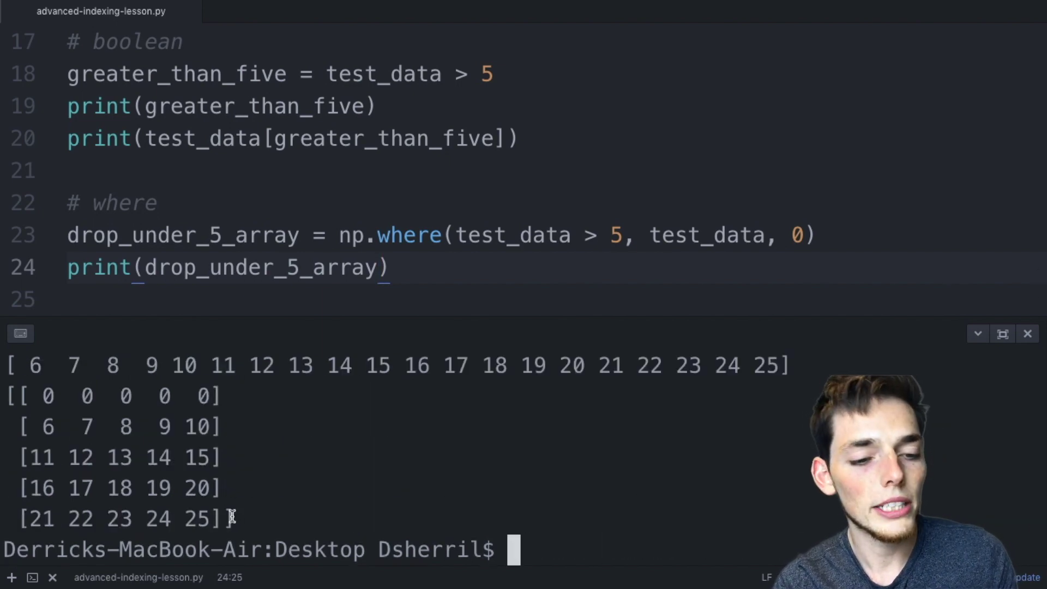
pyautogui.moveTo(226, 516)
pyautogui.mouseDown()
pyautogui.moveTo(53, 425)
pyautogui.moveTo(206, 399)
pyautogui.mouseUp()
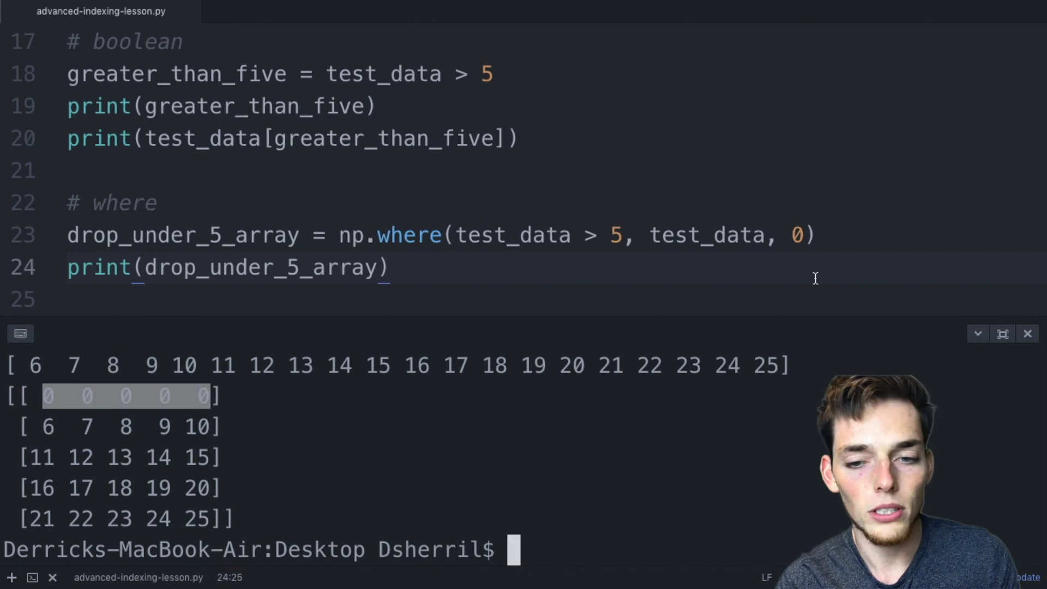
pyautogui.click(805, 236)
pyautogui.click(699, 263)
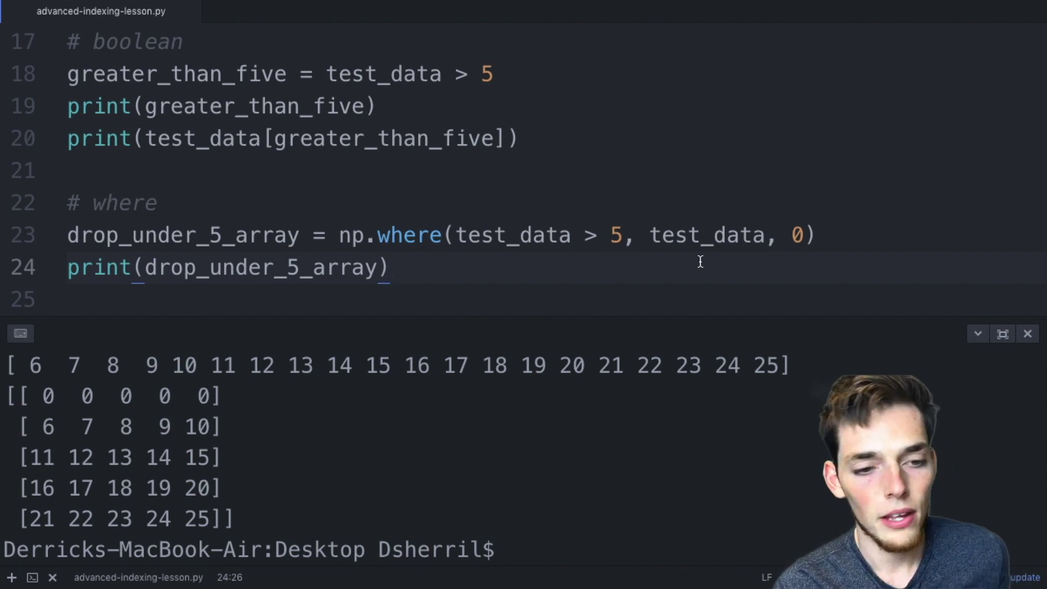
pyautogui.press('Return')
pyautogui.press('Return')
pyautogui.write('# ')
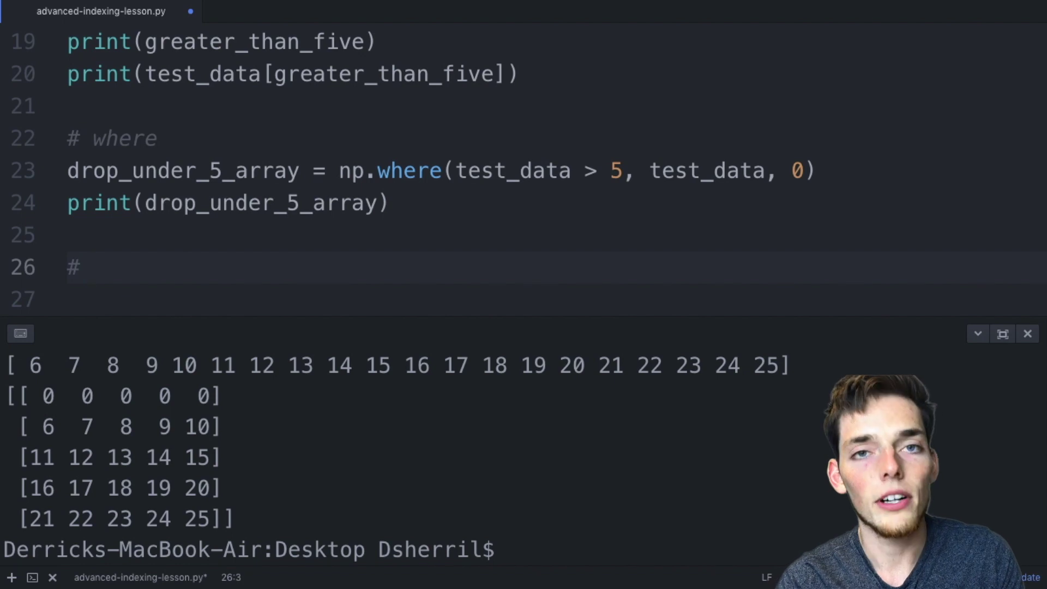
pyautogui.write('logical_and')
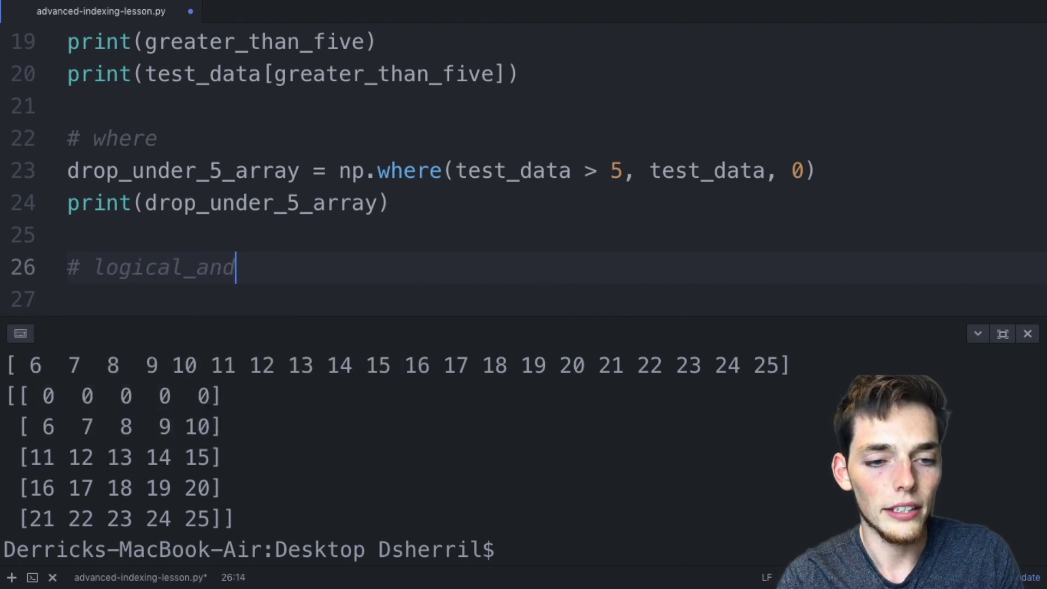
# Step: Under a # logical_and comment, assign drop_under_5_and_over_20 = np.logical_and(test_data>5, test_data<20)
pyautogui.press('Return')
pyautogui.write('dr')
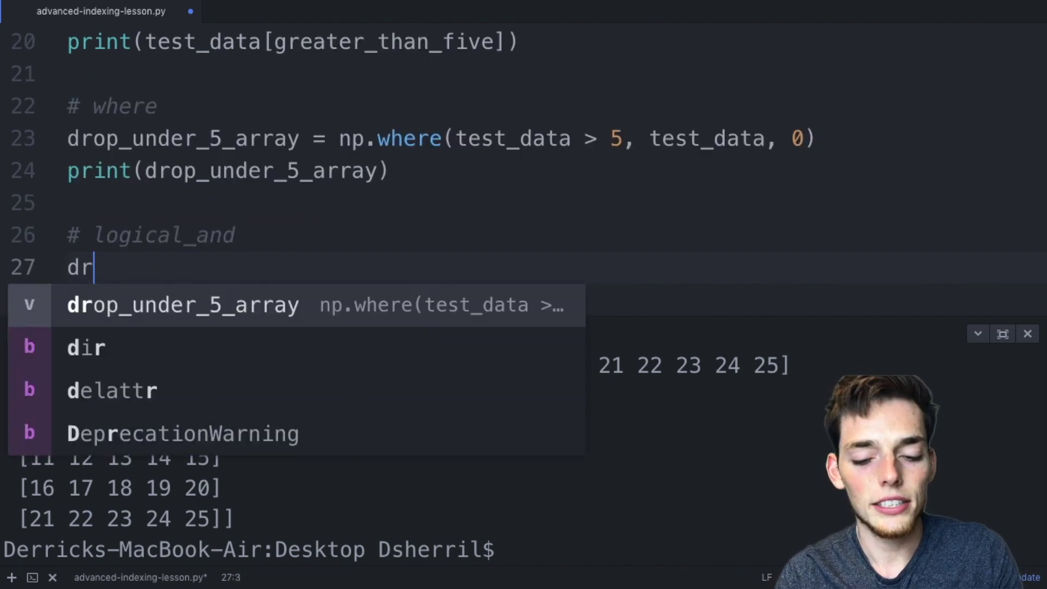
pyautogui.write('op_')
pyautogui.write('under_5_a')
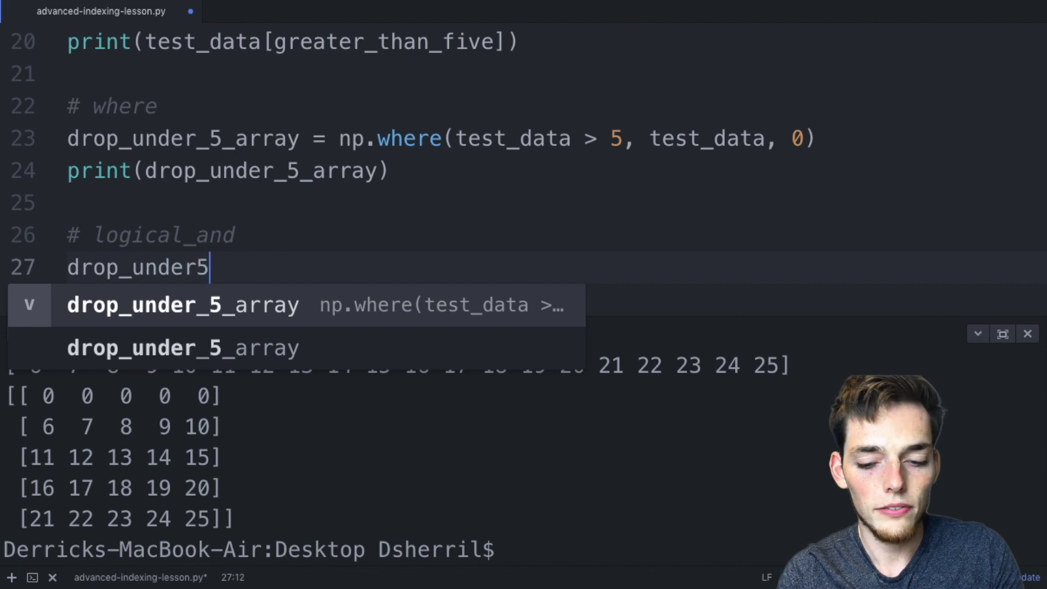
pyautogui.write('nd_over_20')
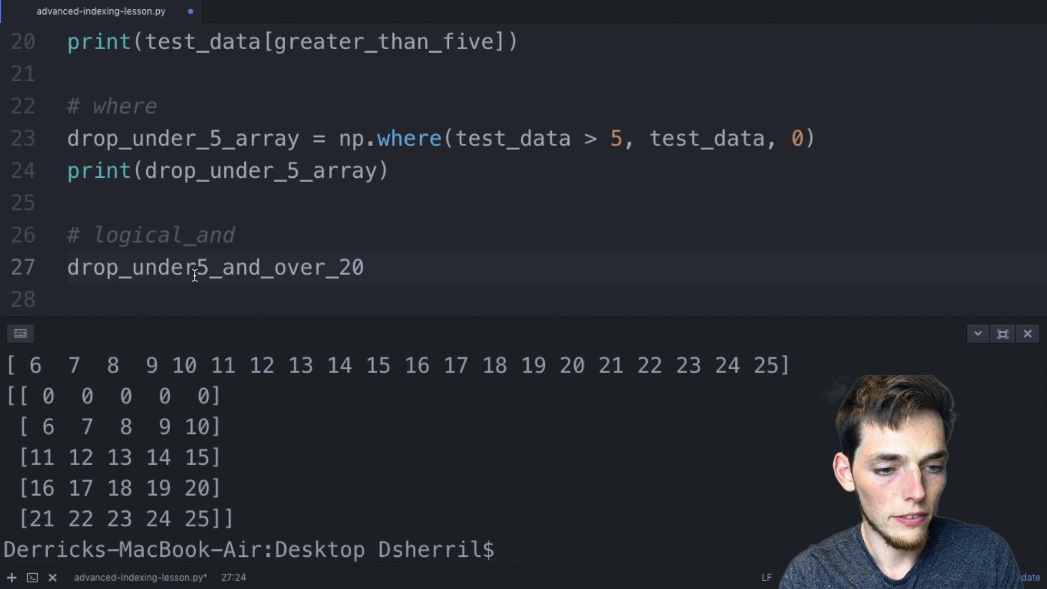
pyautogui.write('_')
pyautogui.click(415, 273)
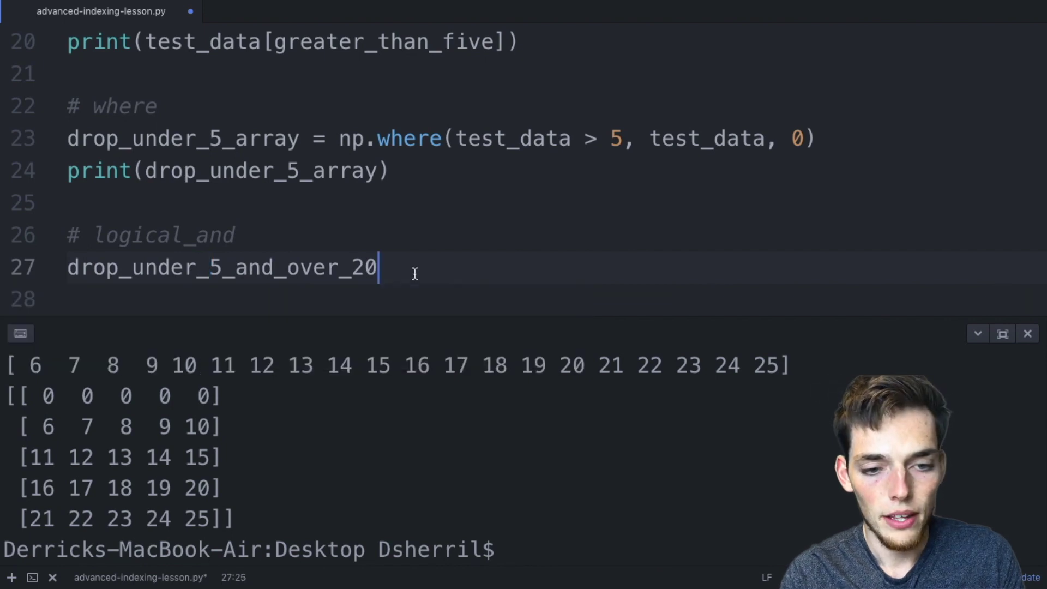
pyautogui.write(' = np.')
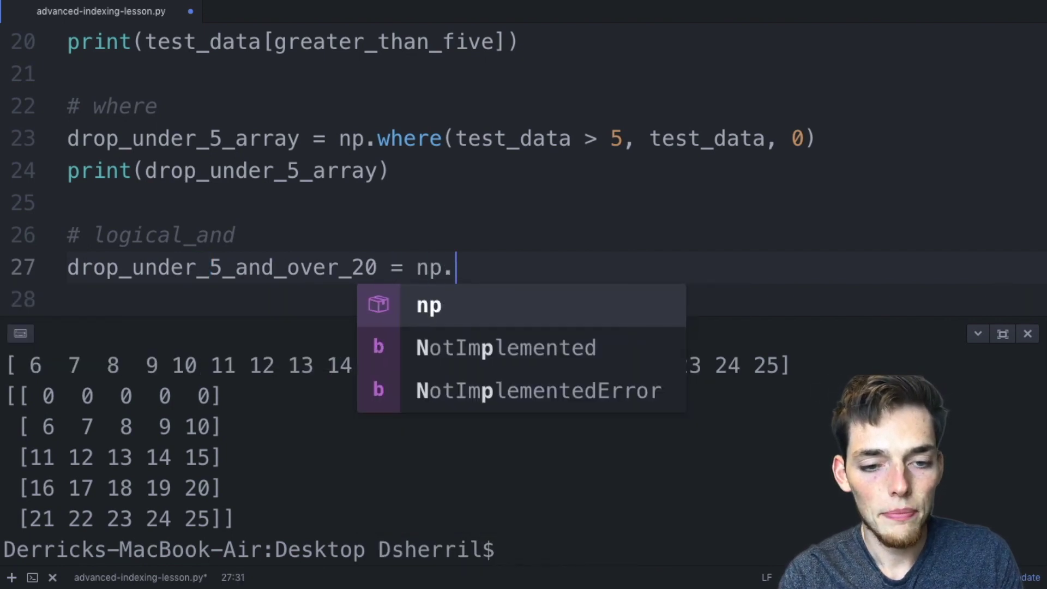
pyautogui.write('logical_and')
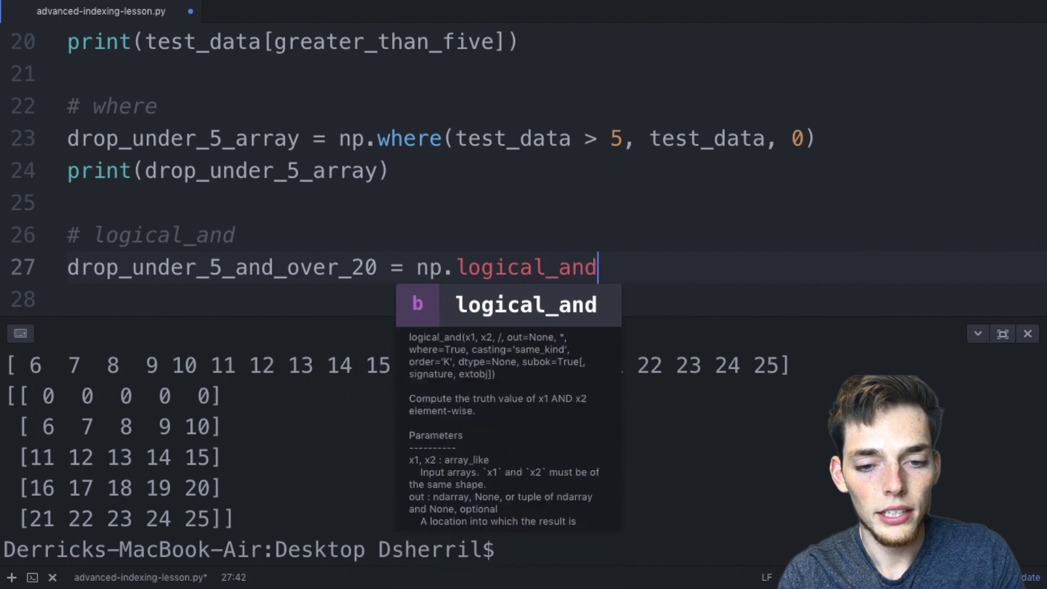
pyautogui.write('()')
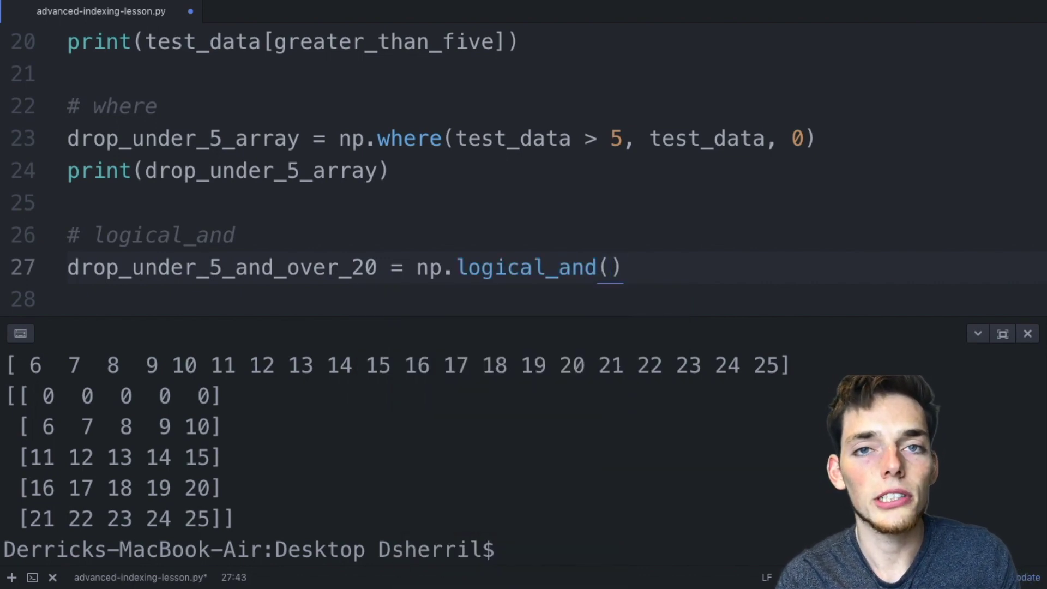
pyautogui.write('test_data>5')
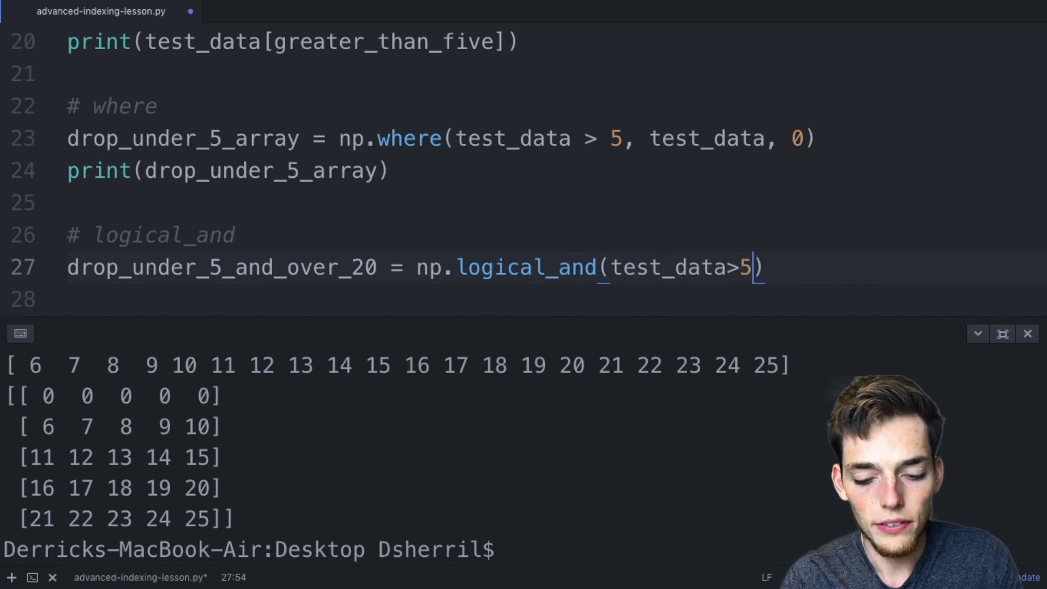
pyautogui.write('t_')
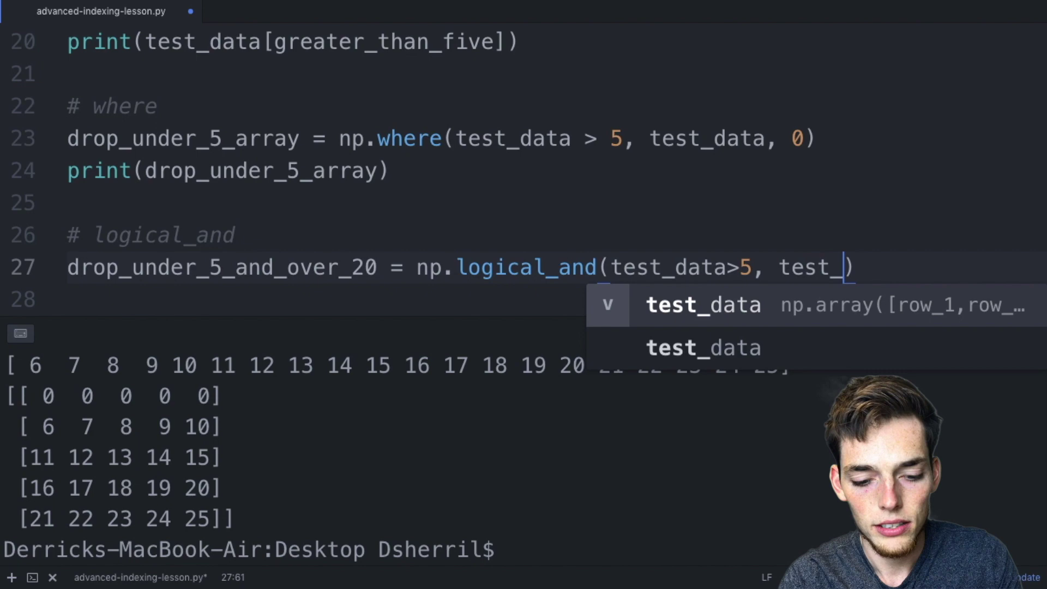
pyautogui.write('data<20')
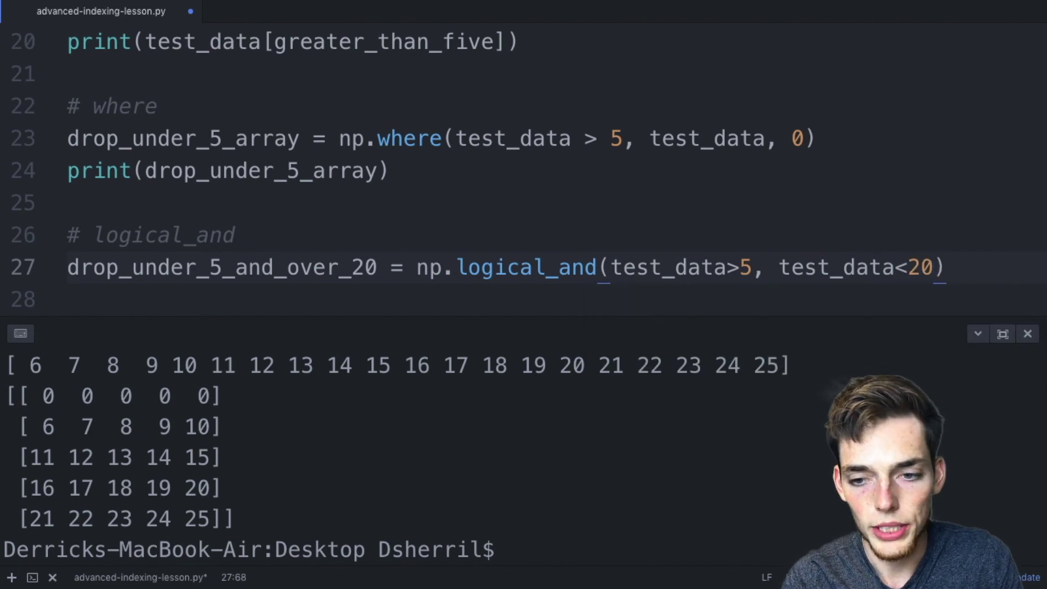
pyautogui.press('Return')
pyautogui.write('print')
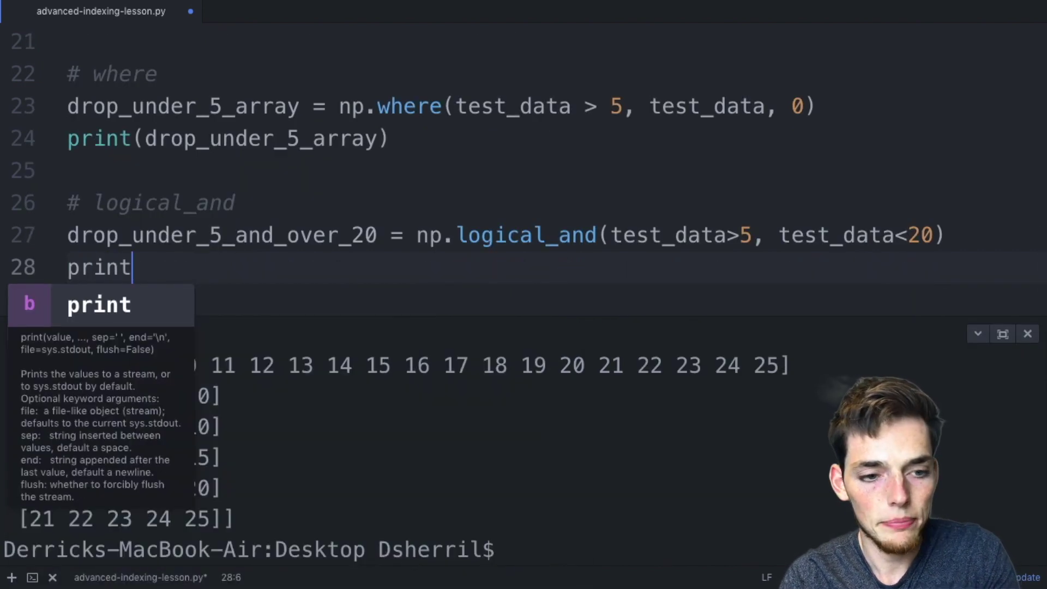
pyautogui.write('(drop')
# Step: Add print(drop_under_5_and_over_20) via autocomplete and save the script with Cmd+S
pyautogui.press('Down')
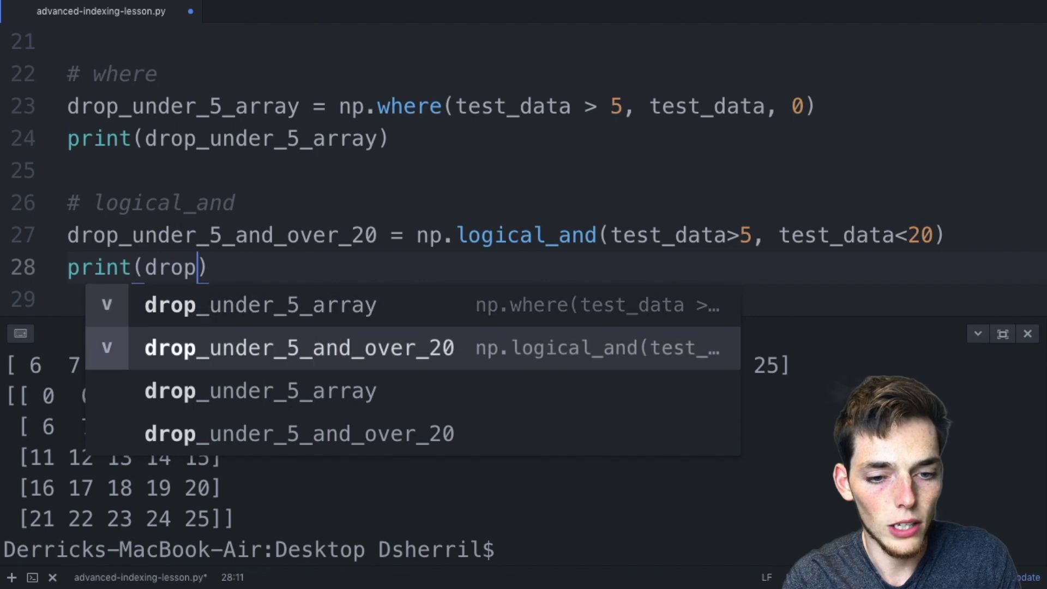
pyautogui.press('Return')
pyautogui.press('super+s')
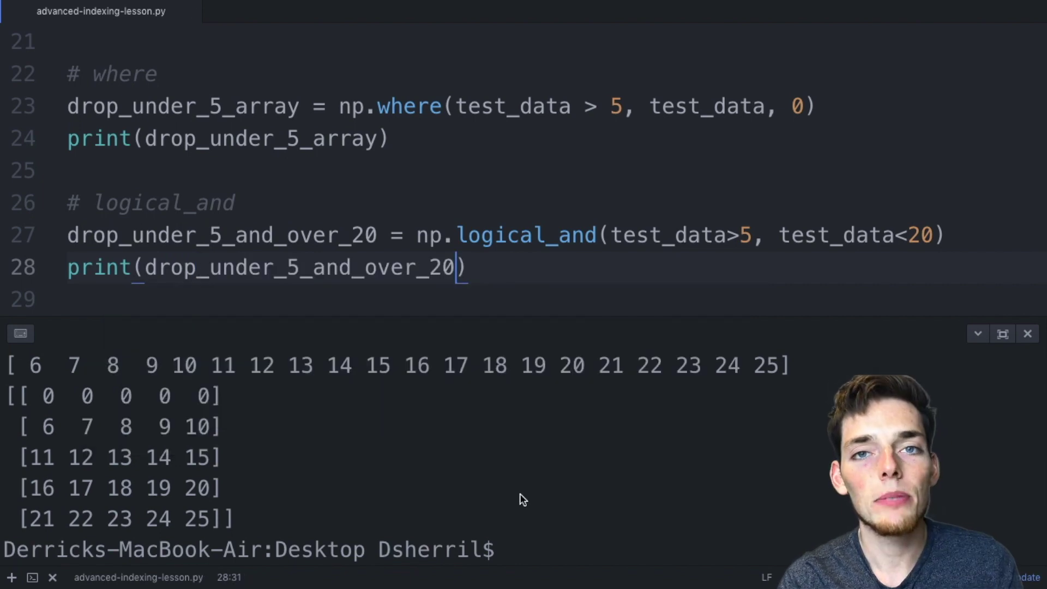
pyautogui.click(519, 548)
# Step: Rerun the script to print the True/False mask and highlight its all-False first and last rows
pyautogui.press('Up')
pyautogui.press('Return')
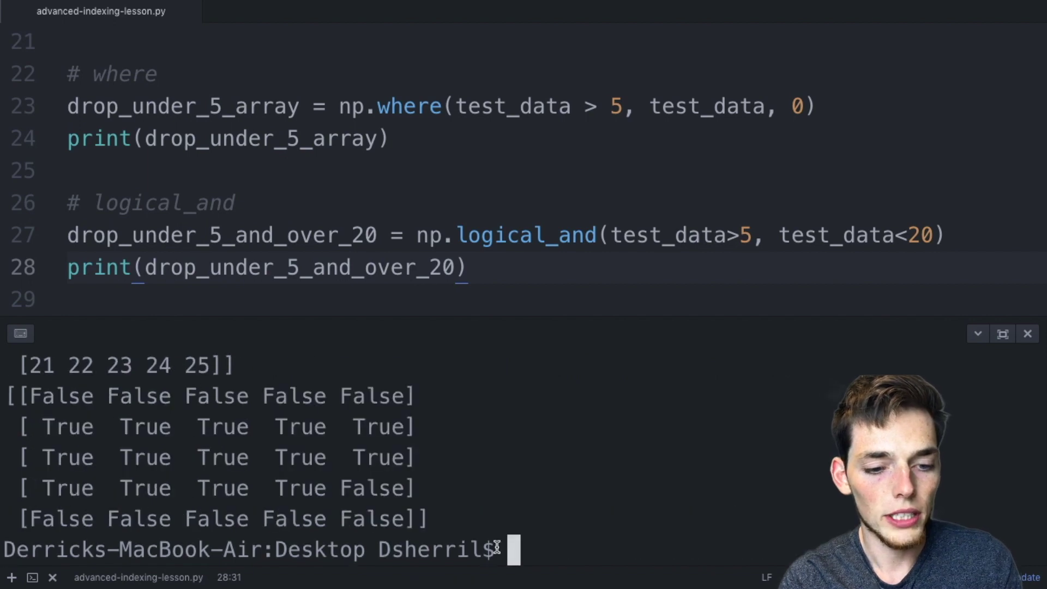
pyautogui.moveTo(415, 406); pyautogui.dragTo(27, 403)
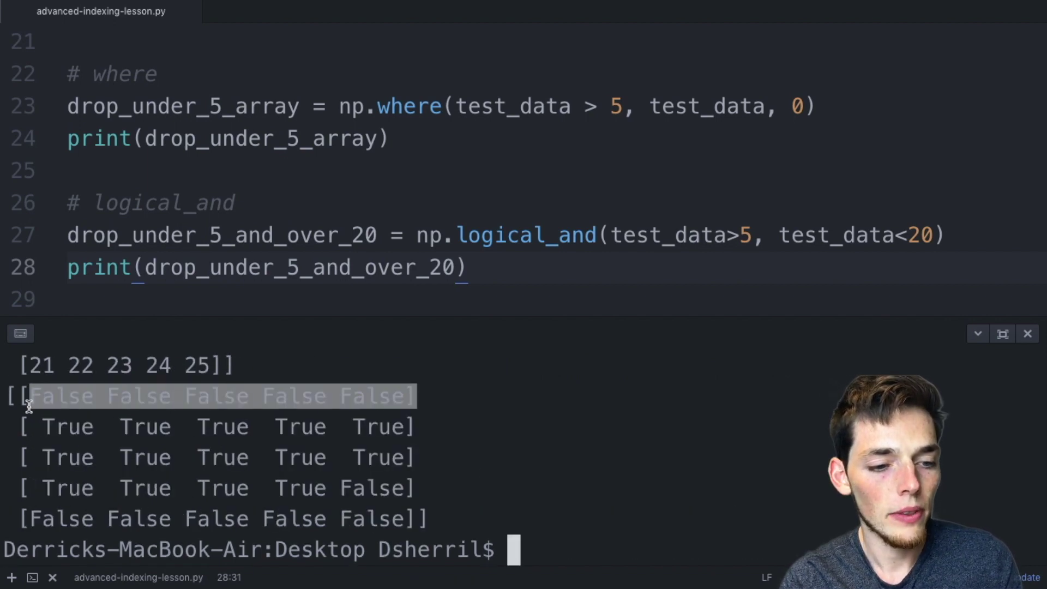
pyautogui.moveTo(422, 518); pyautogui.dragTo(25, 516)
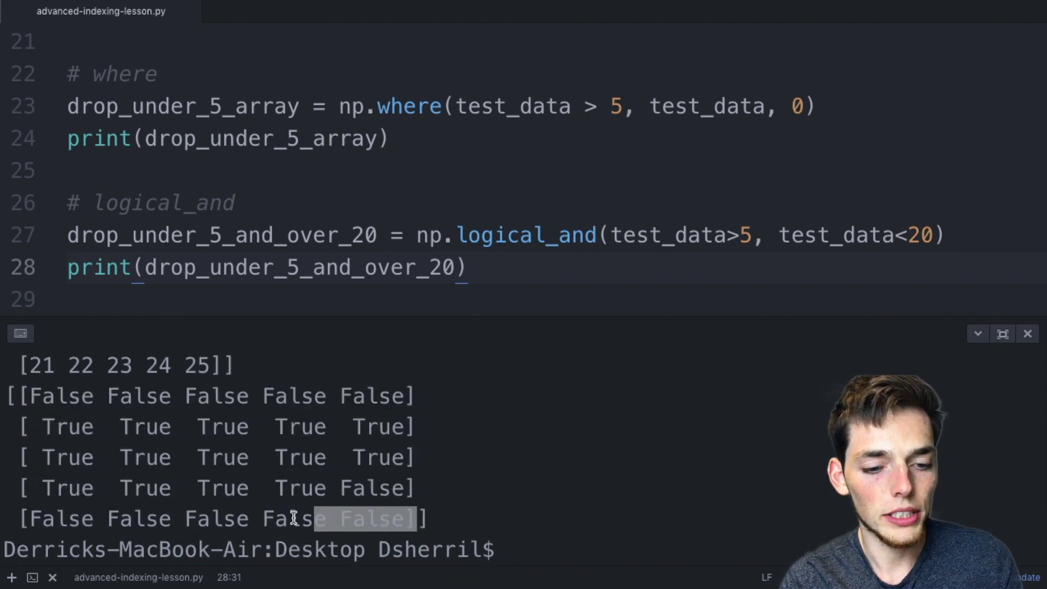
pyautogui.click(25, 516)
pyautogui.moveTo(24, 398); pyautogui.dragTo(387, 389)
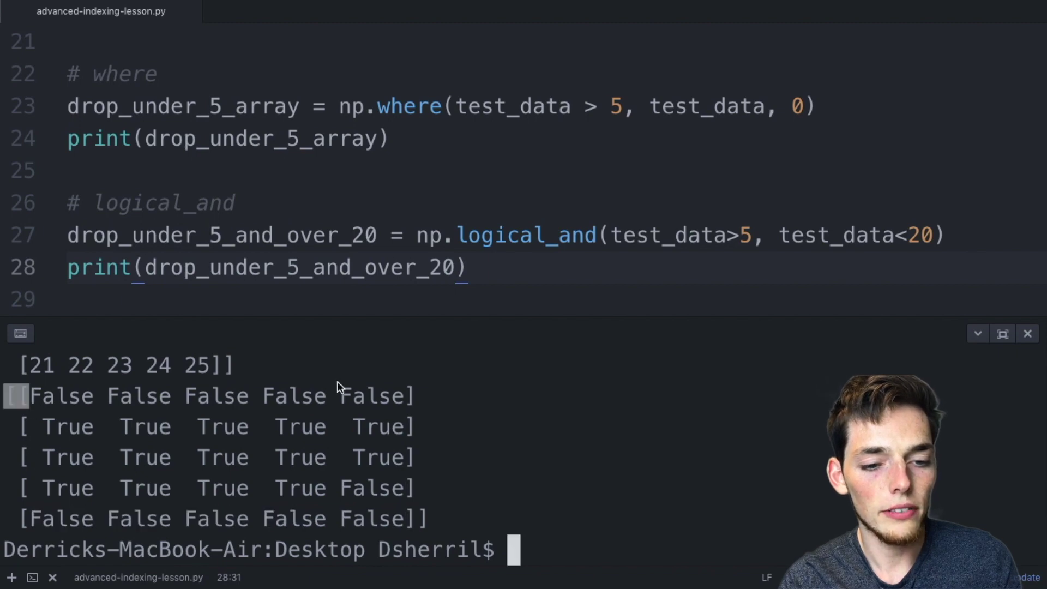
# Step: Compare the conditions test_data>5 and test_data<20 against the output, then start a blank line 29
pyautogui.moveTo(750, 234); pyautogui.dragTo(605, 239)
pyautogui.moveTo(408, 519); pyautogui.dragTo(31, 522)
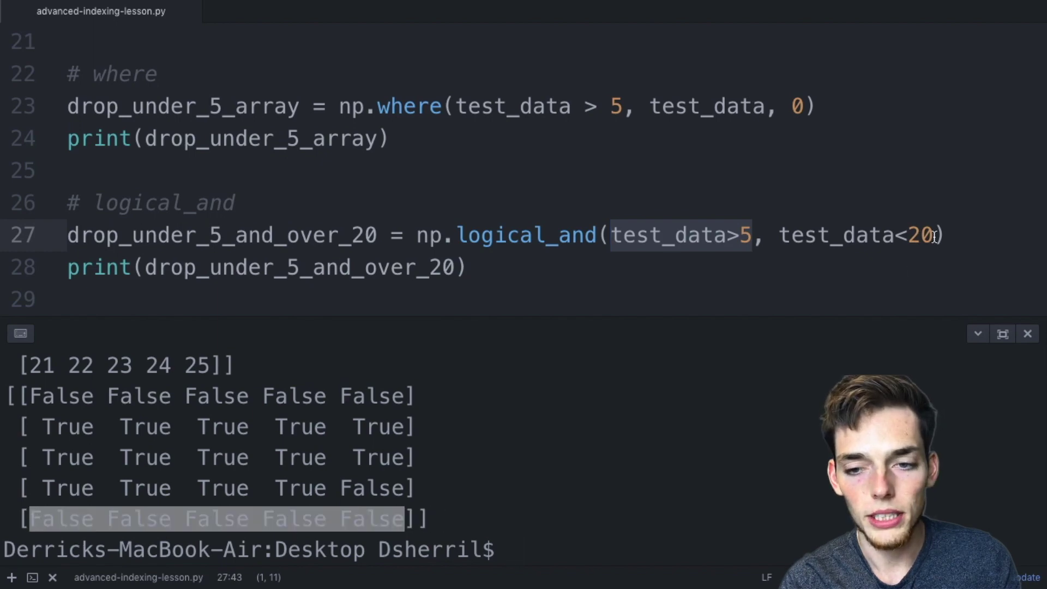
pyautogui.moveTo(934, 236); pyautogui.dragTo(777, 236)
pyautogui.press('Down')
pyautogui.press('End')
pyautogui.press('Return')
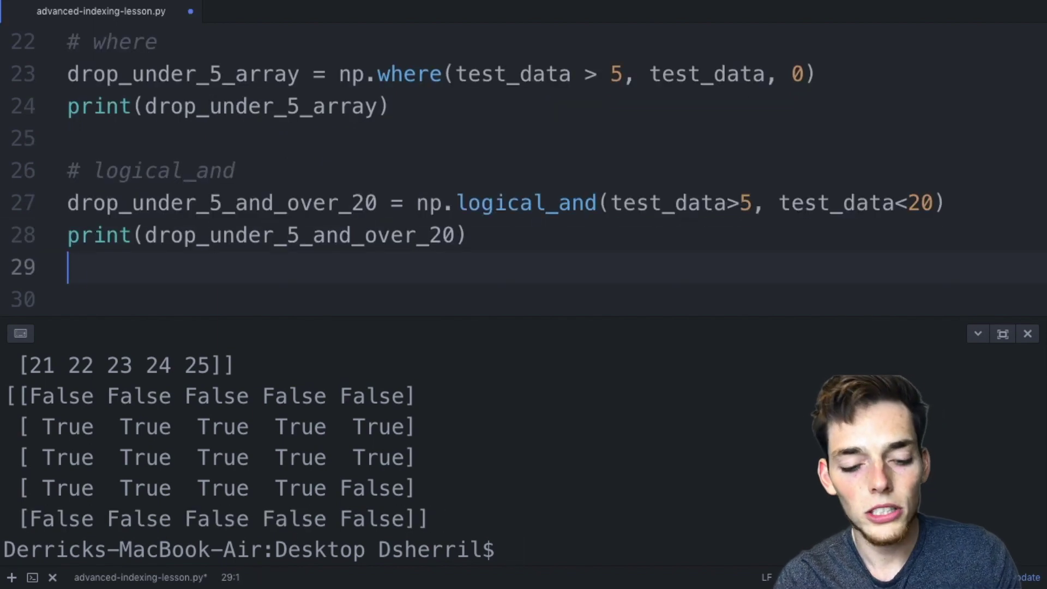
pyautogui.write('print(')
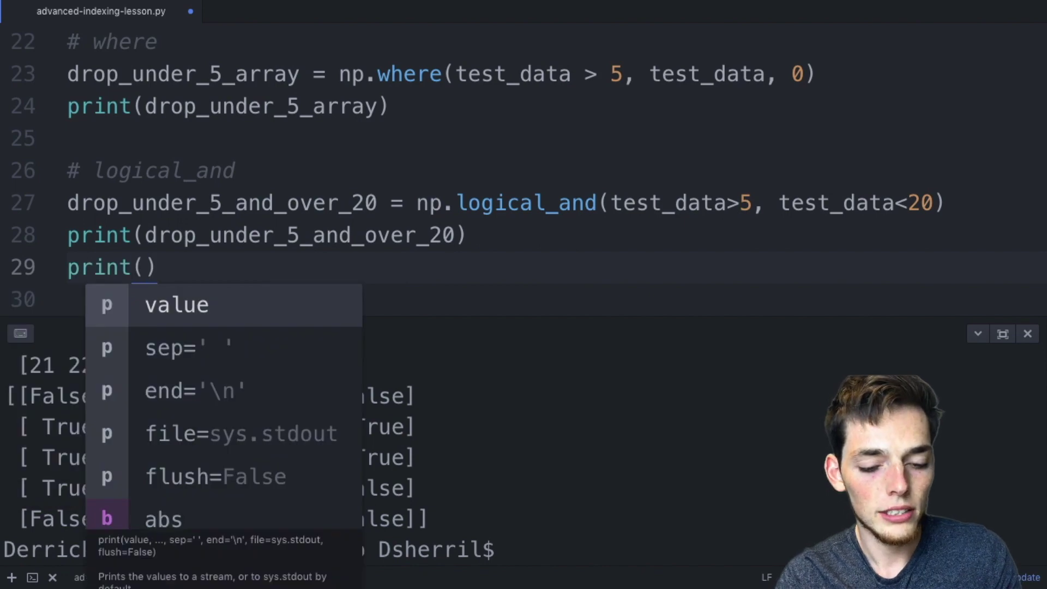
pyautogui.write('test_data')
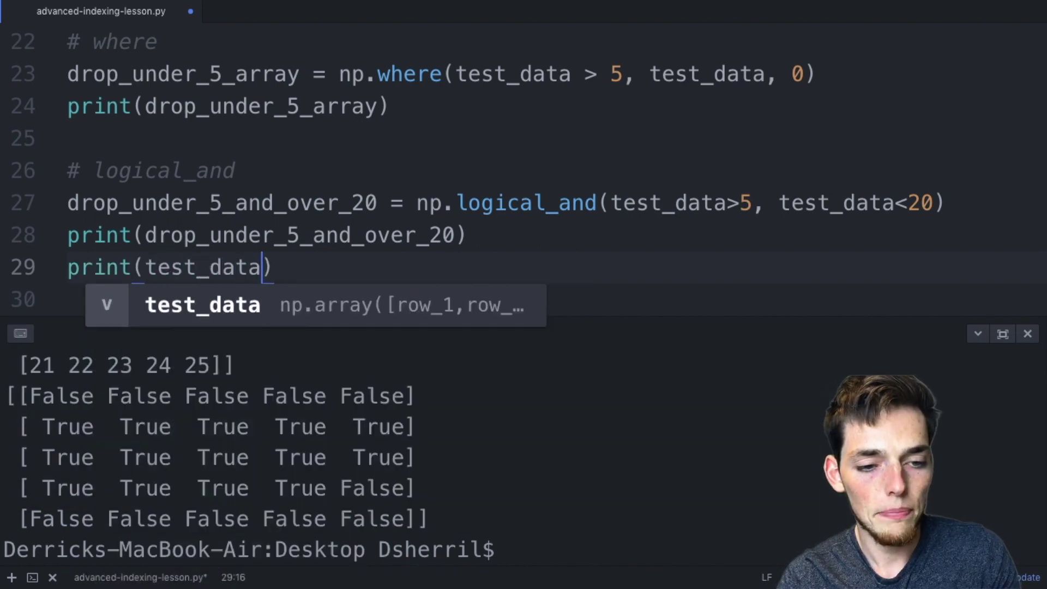
pyautogui.write('[drop')
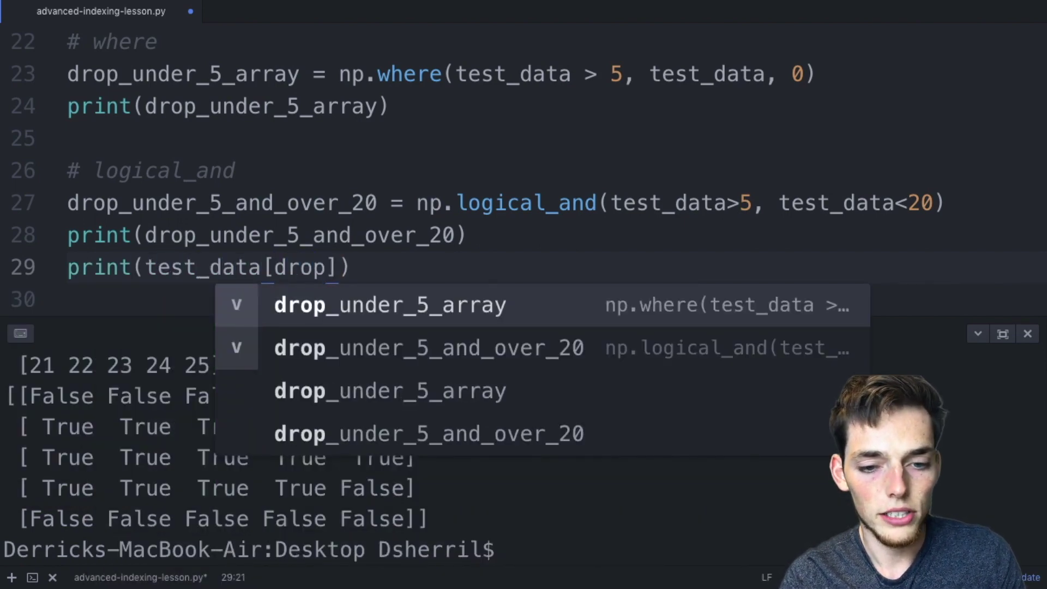
# Step: Add print(test_data[drop_under_5_and_over_20]) on line 29, completing the mask name via autocomplete
pyautogui.press('Down')
pyautogui.press('Return')
pyautogui.click(580, 555)
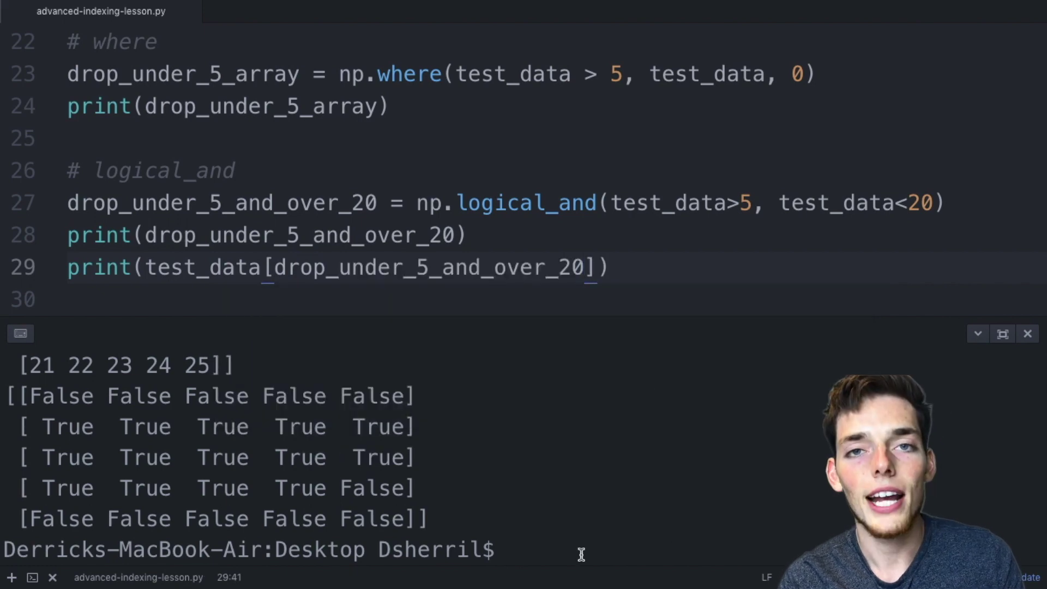
# Step: Rerun python3 advanced-indexing-lesson.py to print the filtered values 6 through 19
pyautogui.press('Up')
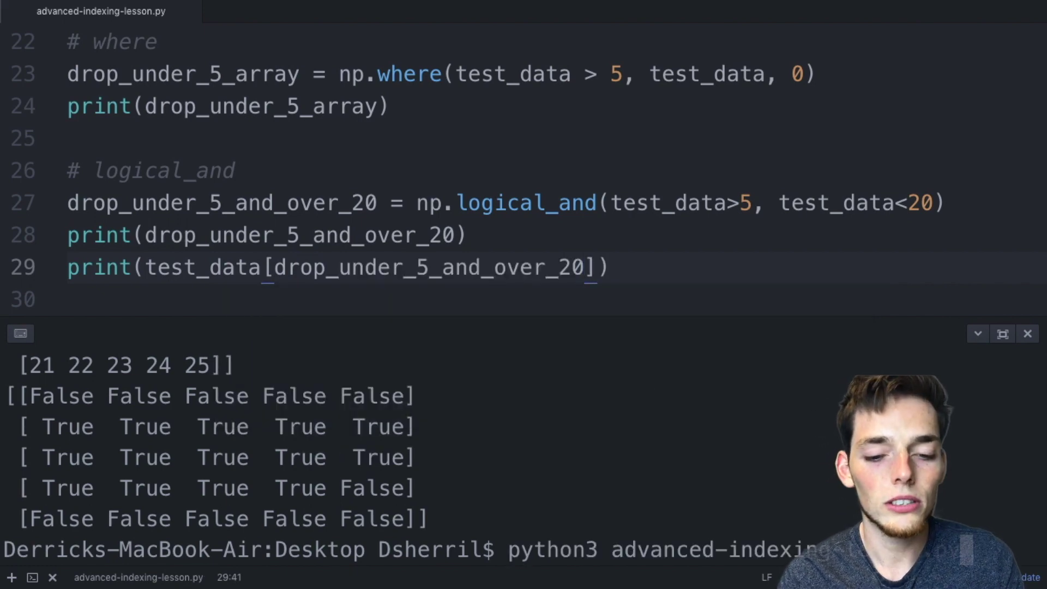
pyautogui.press('Return')
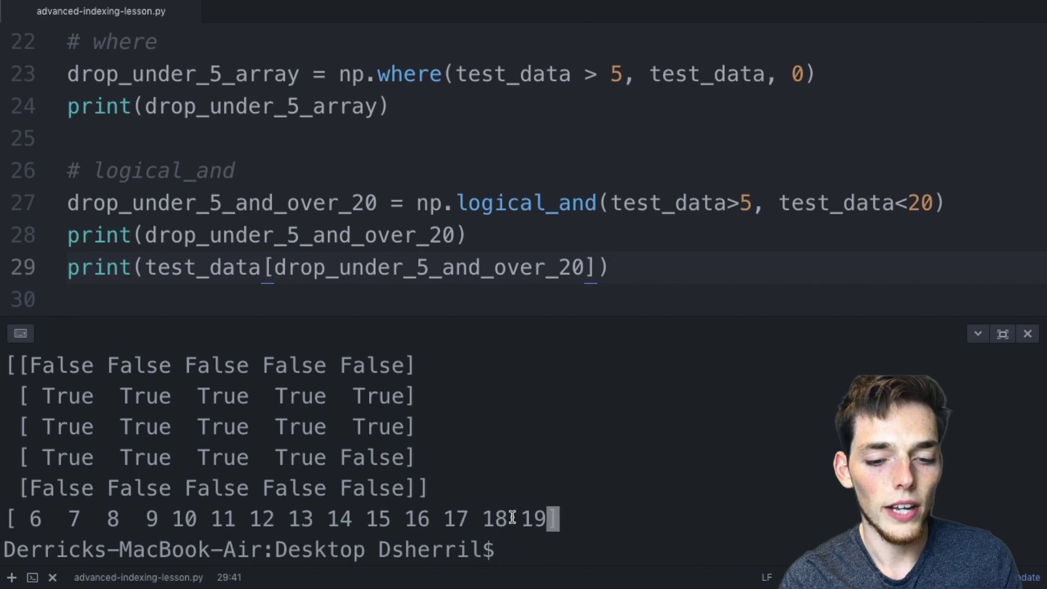